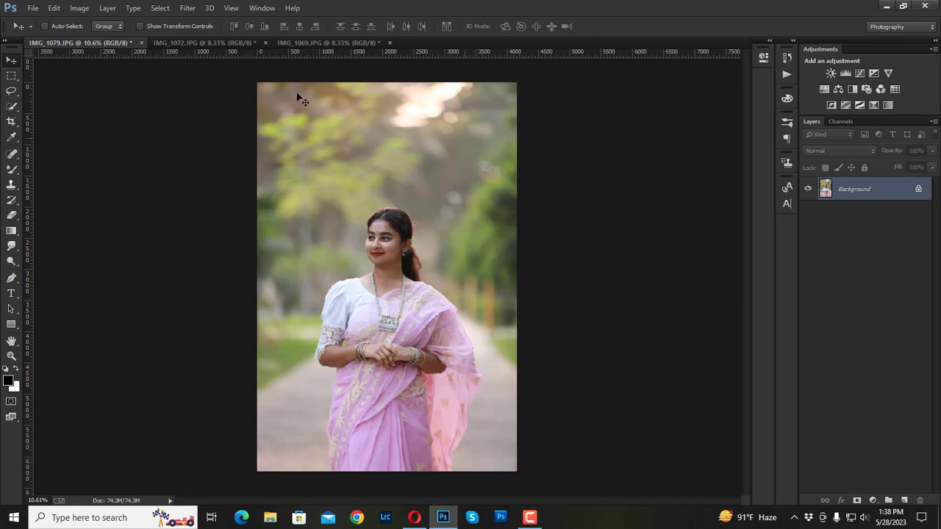
Duplicate IMG_1079.JPG's Background layer into a Background copy layer.
drag(868, 189, 905, 500)
Apply Imagenomic Noiseware Professional at Default settings to the Background copy layer.
click(187, 8)
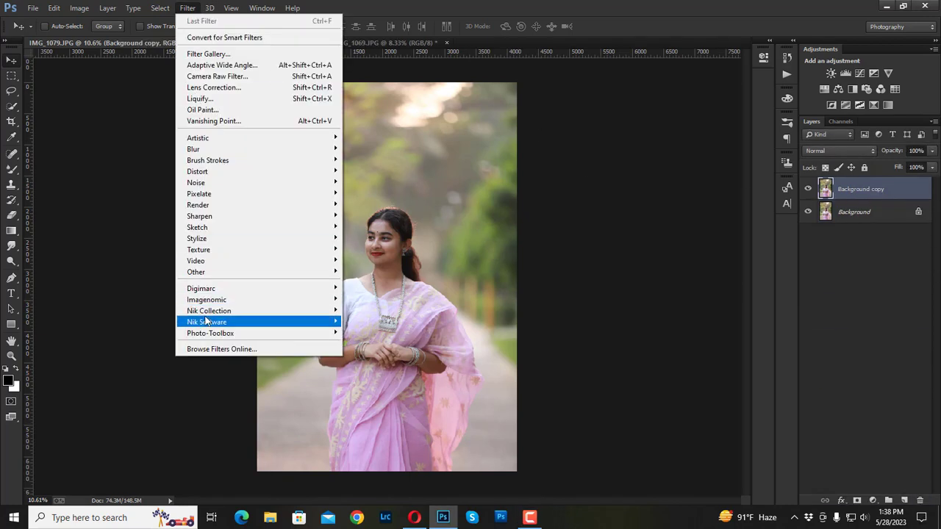
click(388, 299)
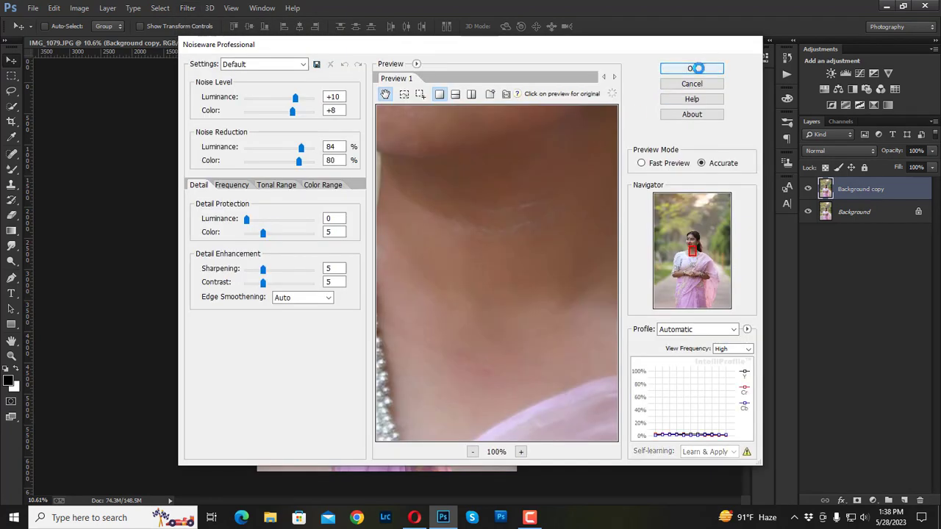
click(694, 68)
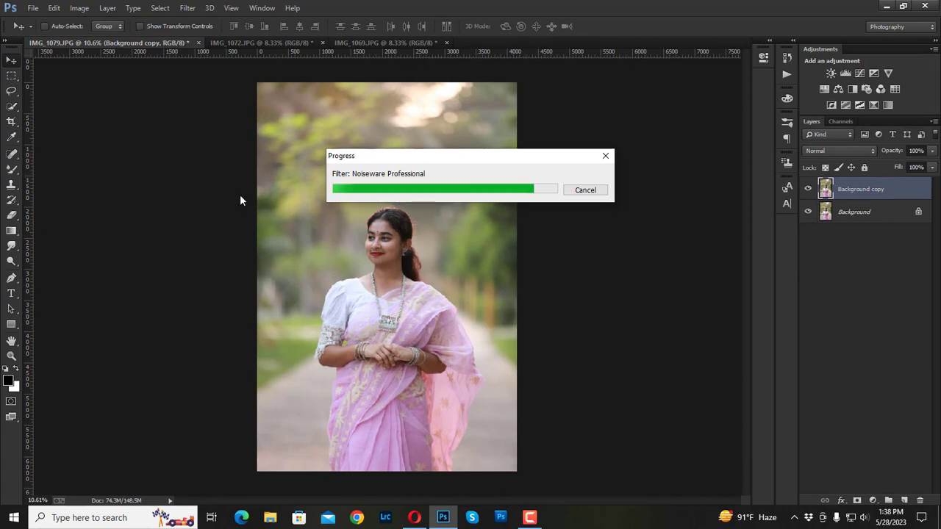
click(188, 7)
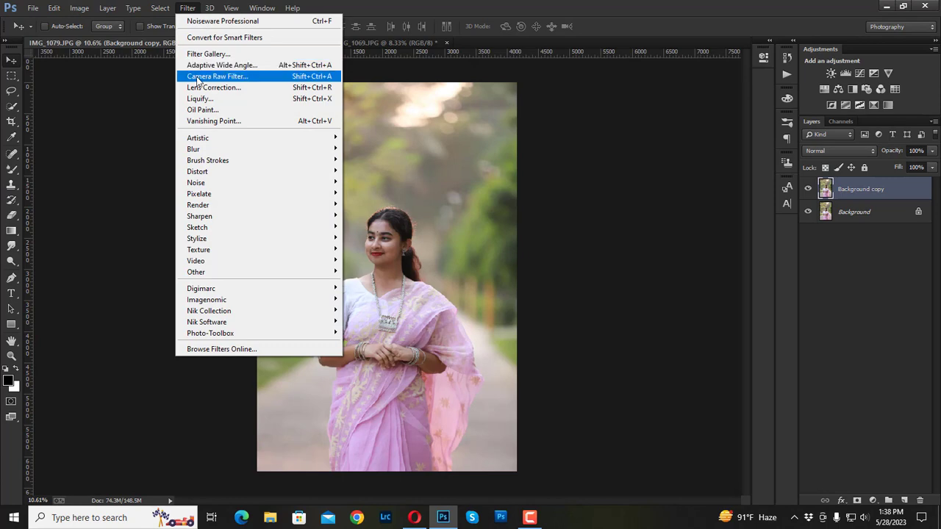
In Camera Raw Basic, set Contrast -73, greener Tint, brighter Highlights, Vibrance +15, Clarity +3.
click(221, 75)
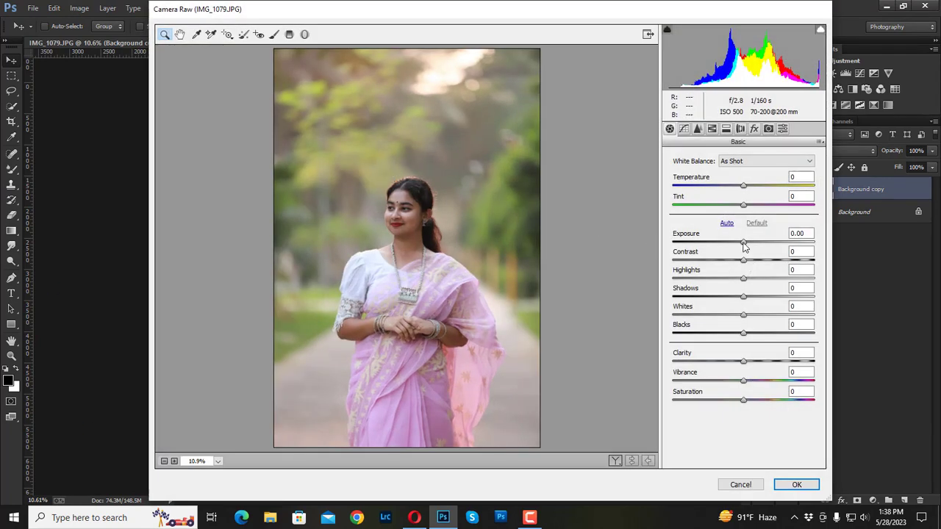
drag(744, 260, 693, 260)
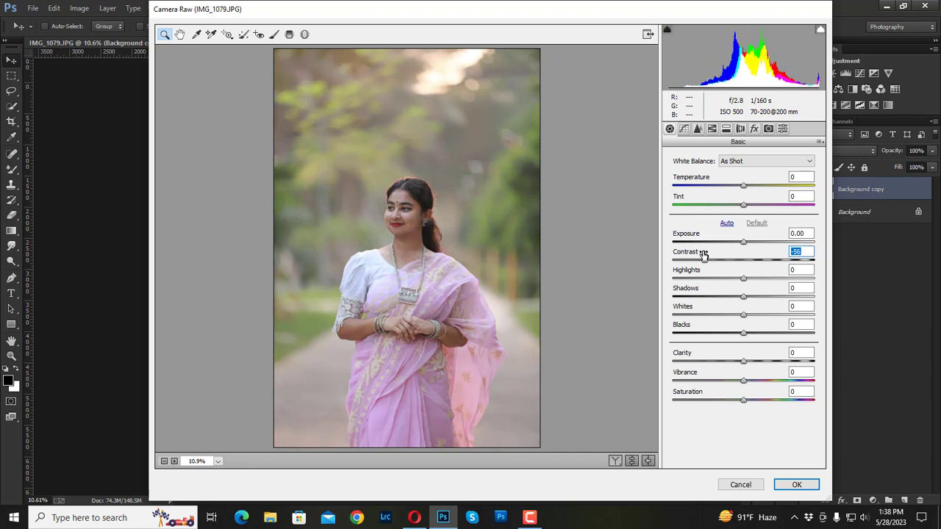
key(Down)
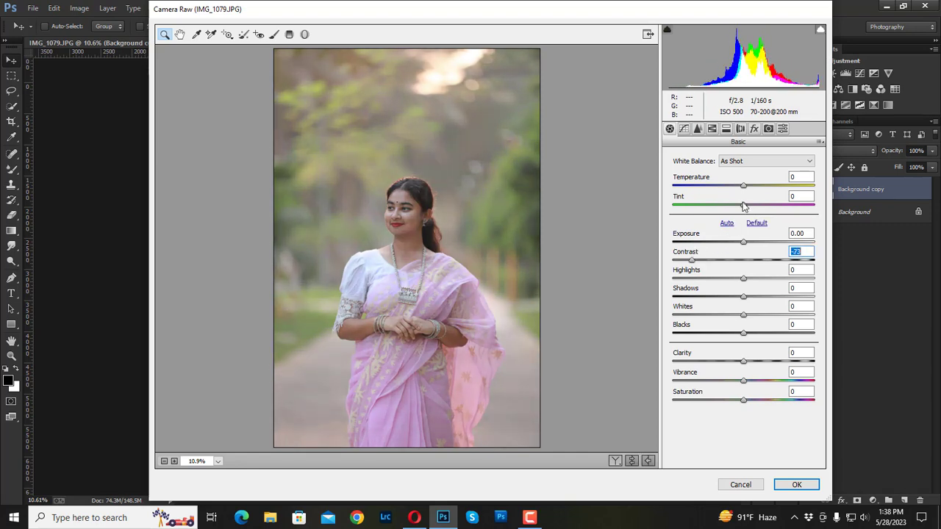
mouse_move(744, 205)
mouse_down()
mouse_move(735, 206)
mouse_move(747, 186)
mouse_up()
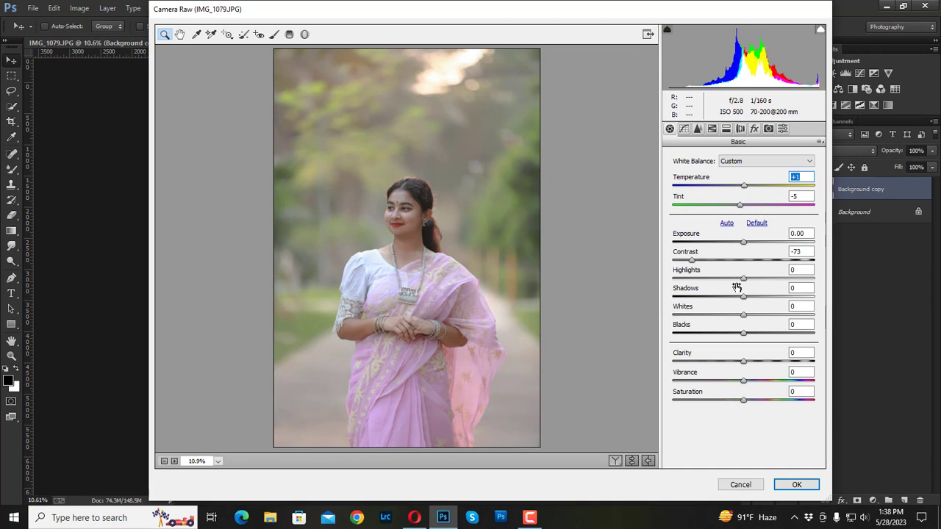
mouse_move(725, 280)
mouse_down()
mouse_move(792, 278)
mouse_move(750, 278)
mouse_move(692, 297)
mouse_move(727, 297)
mouse_move(647, 319)
mouse_move(797, 316)
mouse_move(749, 316)
mouse_move(684, 335)
mouse_move(724, 338)
mouse_move(772, 382)
mouse_move(735, 406)
mouse_up()
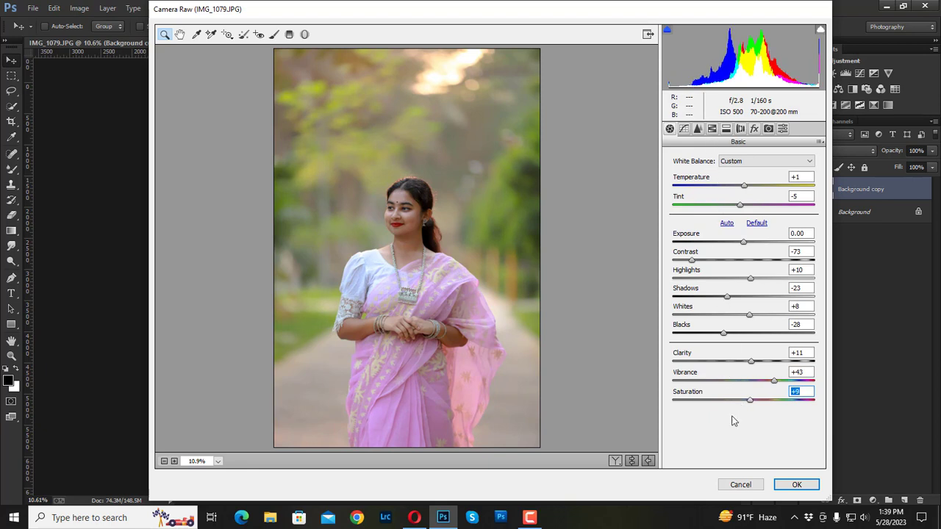
drag(768, 388, 755, 383)
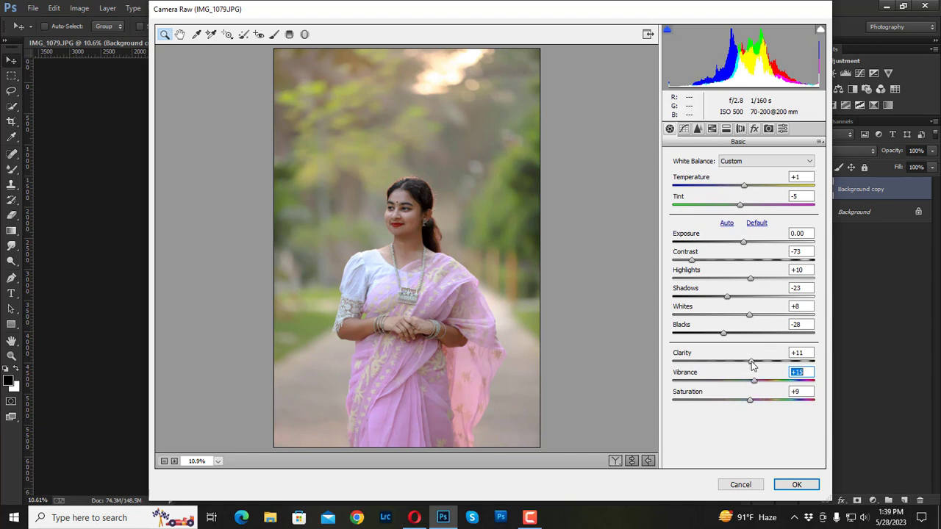
drag(751, 362, 745, 361)
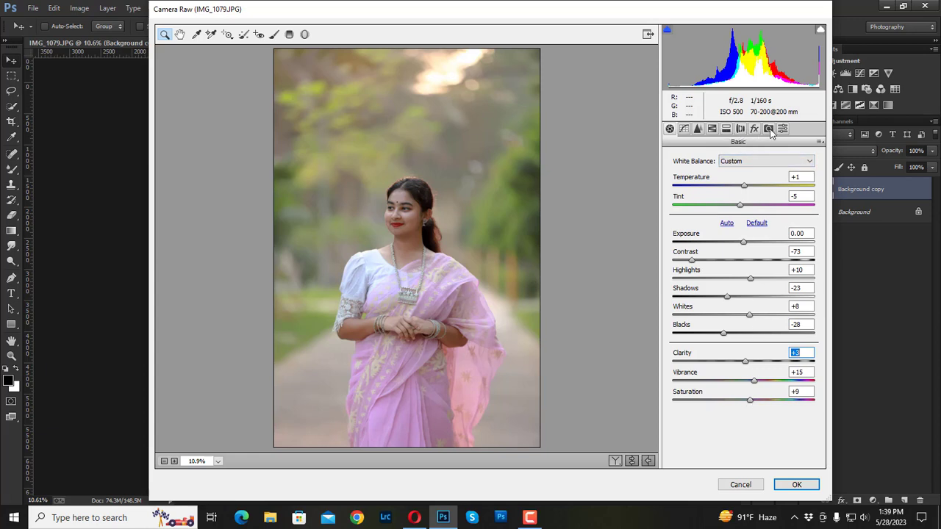
Set Camera Calibration Red Primary Hue +8, Green Primary Hue -35, Green Saturation +9.
click(779, 131)
mouse_move(744, 240)
mouse_down()
mouse_move(703, 241)
mouse_move(763, 241)
mouse_move(749, 241)
mouse_up()
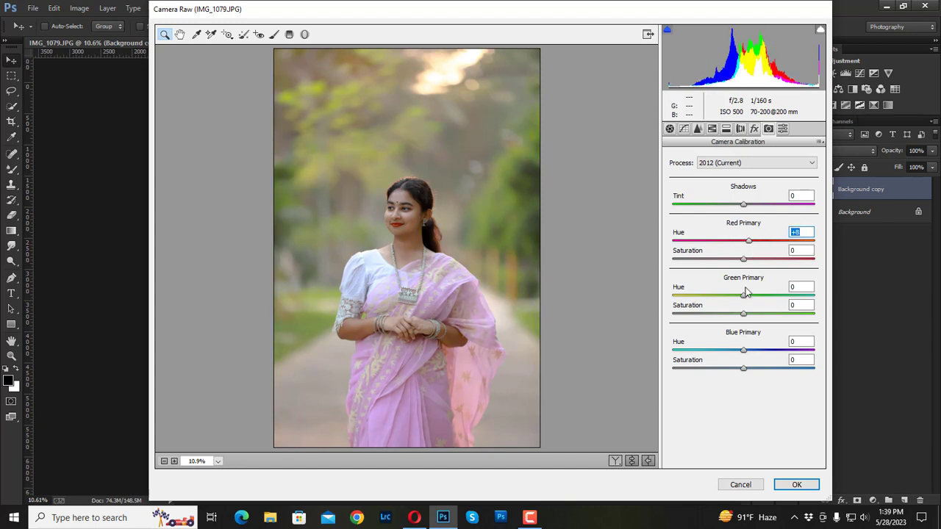
mouse_move(743, 296)
mouse_down()
mouse_move(777, 297)
mouse_move(704, 296)
mouse_move(798, 314)
mouse_move(751, 314)
mouse_up()
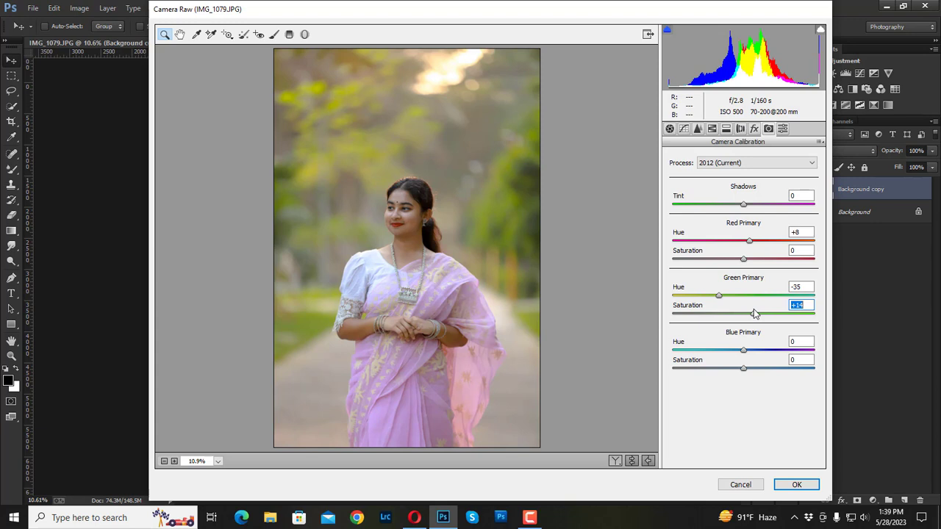
mouse_move(743, 349)
mouse_down()
mouse_move(758, 350)
mouse_move(732, 350)
mouse_up()
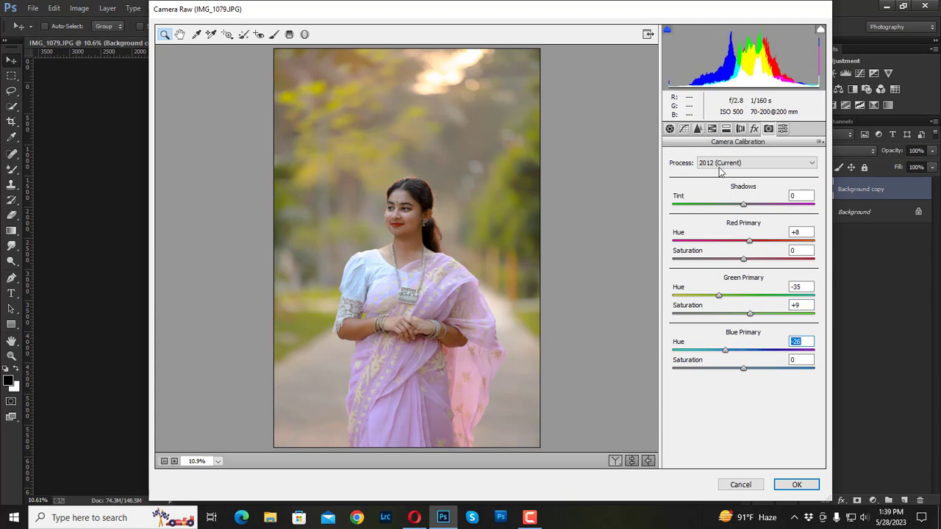
Set the HSL Greens Hue to -100, keeping the Yellows Hue near zero.
click(712, 129)
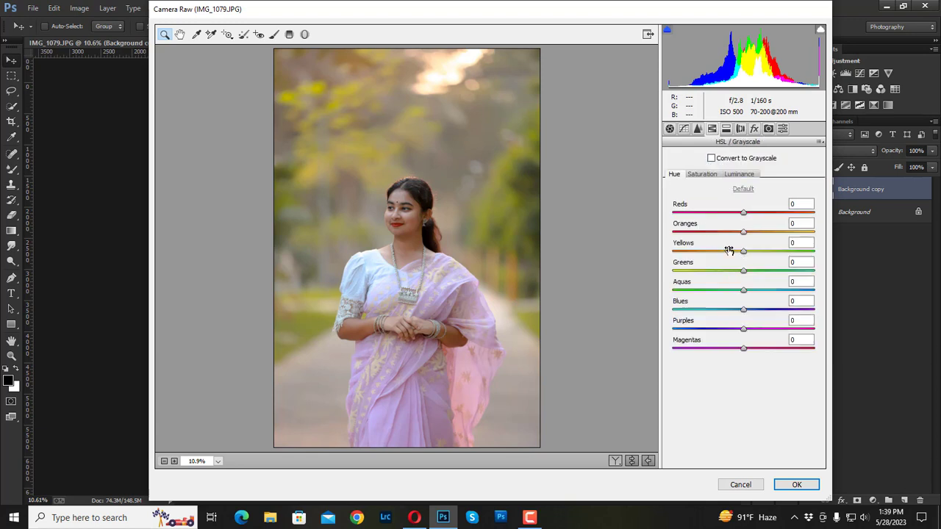
mouse_move(743, 271)
mouse_down()
mouse_move(725, 269)
mouse_move(781, 270)
mouse_move(677, 271)
mouse_up()
drag(659, 271, 653, 266)
drag(744, 253, 752, 252)
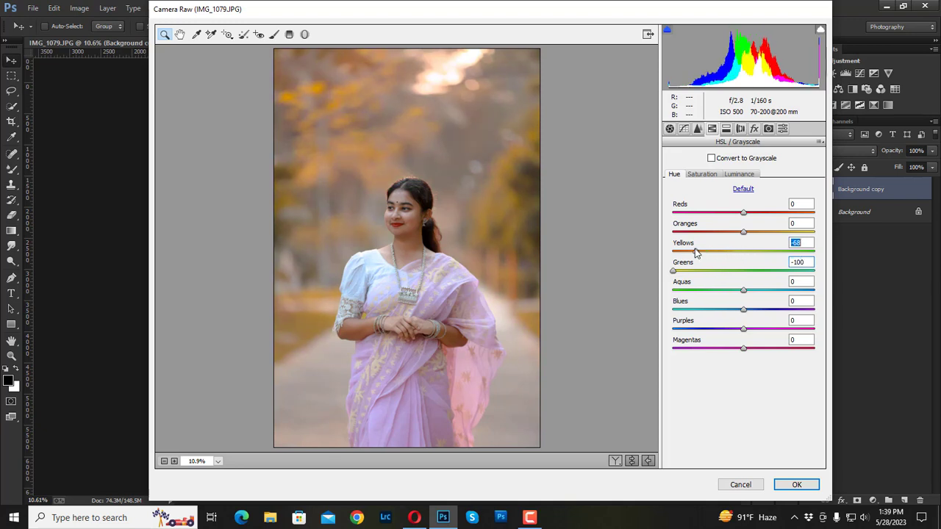
double_click(752, 251)
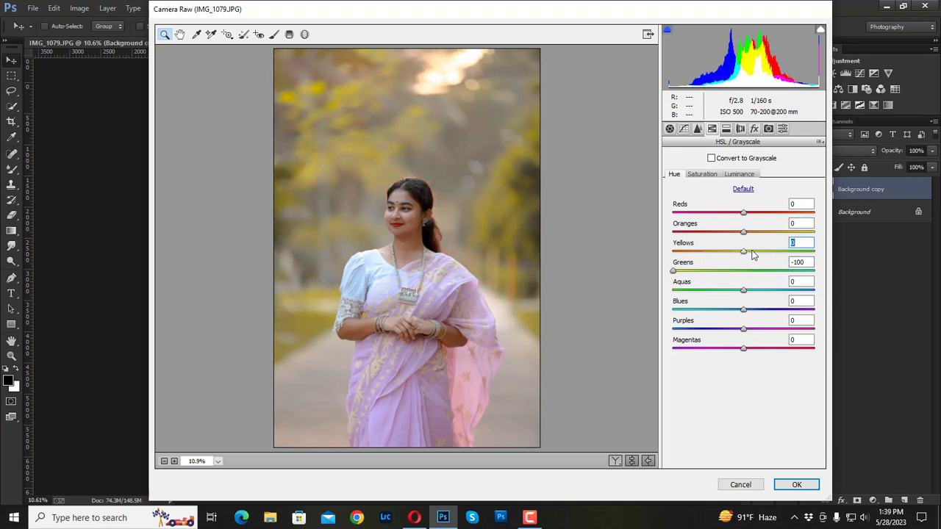
mouse_move(742, 253)
mouse_down()
mouse_move(785, 254)
mouse_move(724, 254)
mouse_move(744, 254)
mouse_up()
Add a Post Crop vignette with Amount -25, Midpoint 46 and Roundness -5.
click(754, 129)
drag(741, 281, 723, 280)
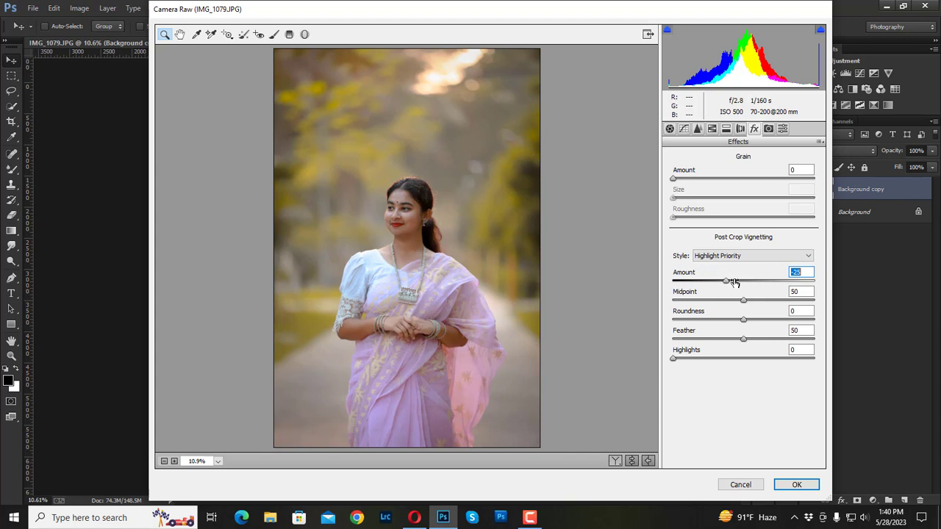
drag(744, 301, 738, 303)
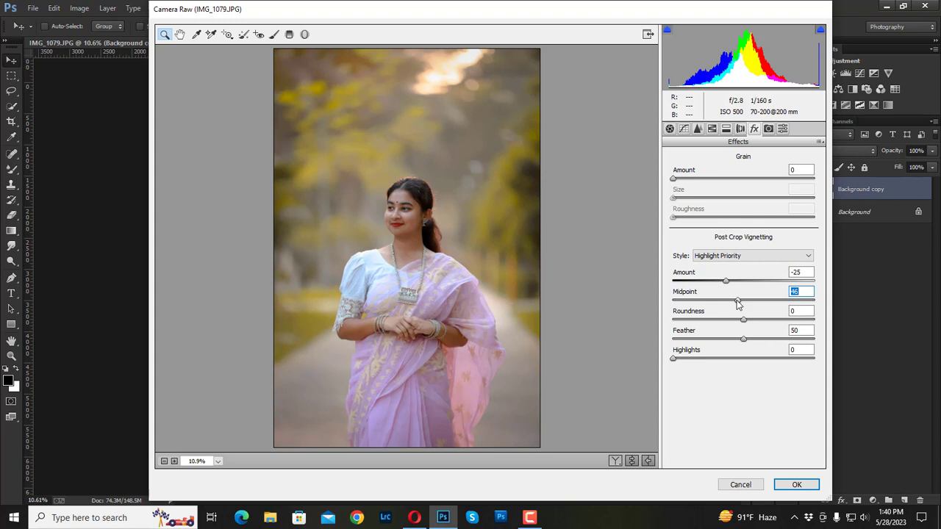
mouse_move(744, 320)
mouse_down()
mouse_move(769, 339)
mouse_move(749, 342)
mouse_up()
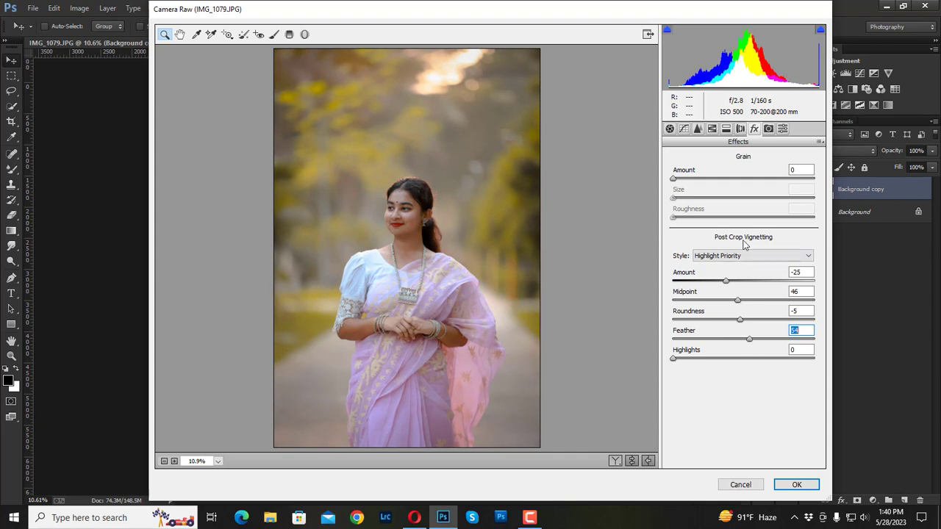
Raise the HSL Oranges Luminance to +12.
click(712, 129)
click(739, 175)
mouse_move(743, 233)
mouse_down()
mouse_move(782, 232)
mouse_move(743, 235)
mouse_up()
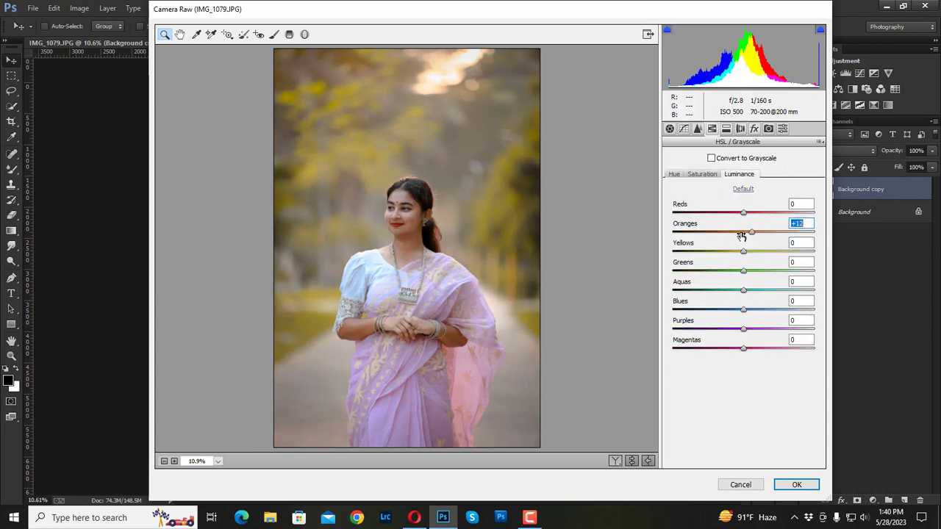
Switch the Tone Curve to Parametric mode and raise Highlights to +18.
click(684, 130)
click(704, 177)
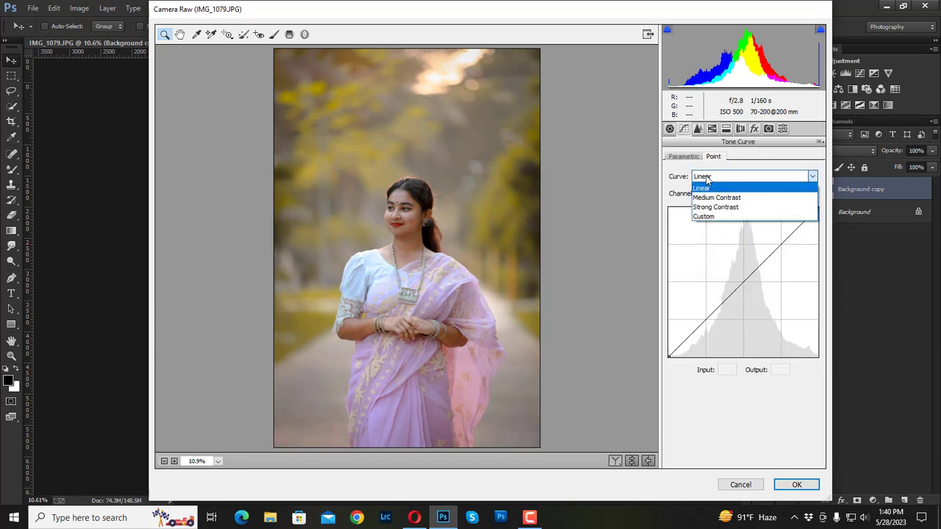
click(683, 156)
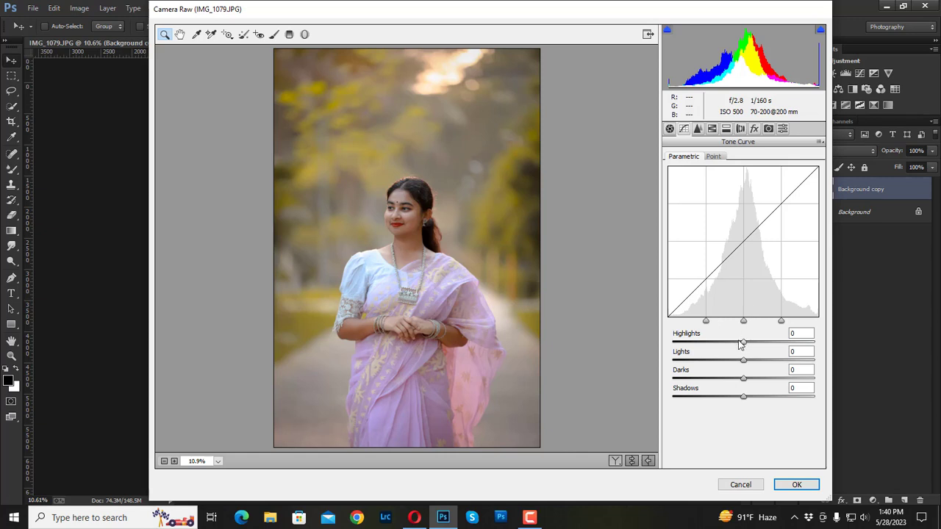
mouse_move(743, 342)
mouse_down()
mouse_move(760, 344)
mouse_move(707, 344)
mouse_move(797, 344)
mouse_move(756, 343)
mouse_move(762, 360)
mouse_move(748, 361)
mouse_move(754, 378)
mouse_move(728, 378)
mouse_move(749, 378)
mouse_move(739, 379)
mouse_move(747, 379)
mouse_move(731, 400)
mouse_move(804, 399)
mouse_move(728, 398)
mouse_move(744, 399)
mouse_up()
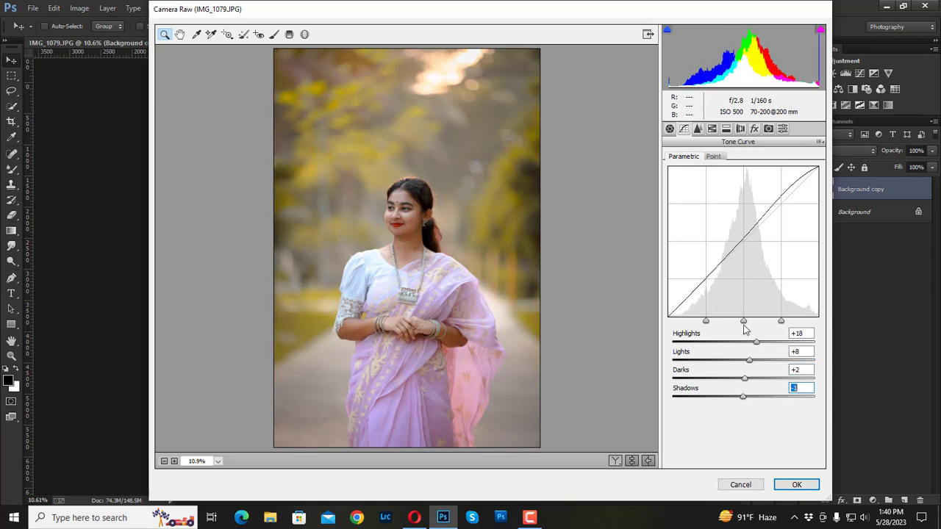
Add and adjust three points on the Blue point curve, lifting its black point.
click(716, 157)
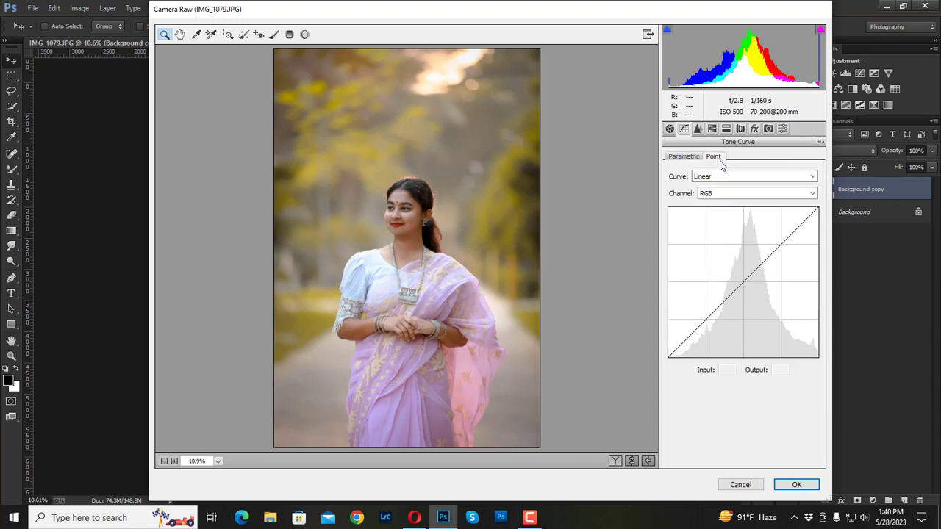
click(720, 194)
click(711, 234)
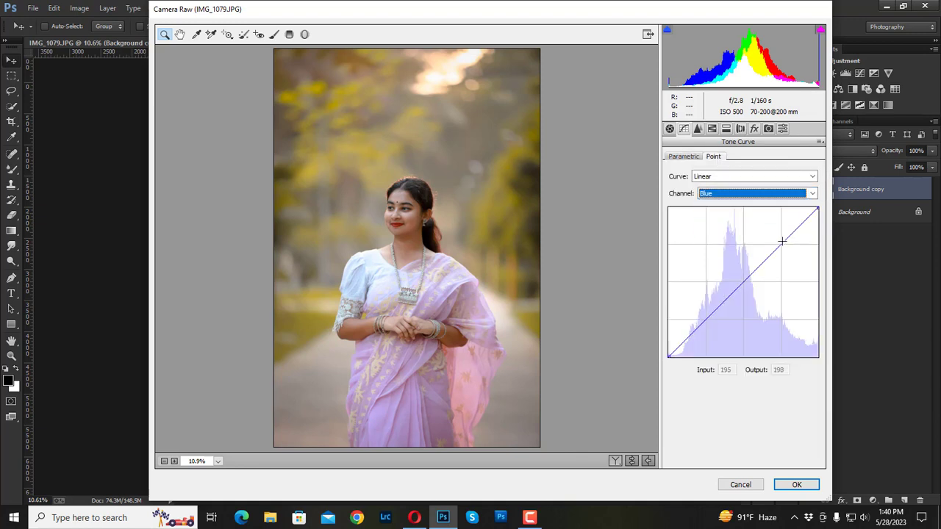
click(780, 243)
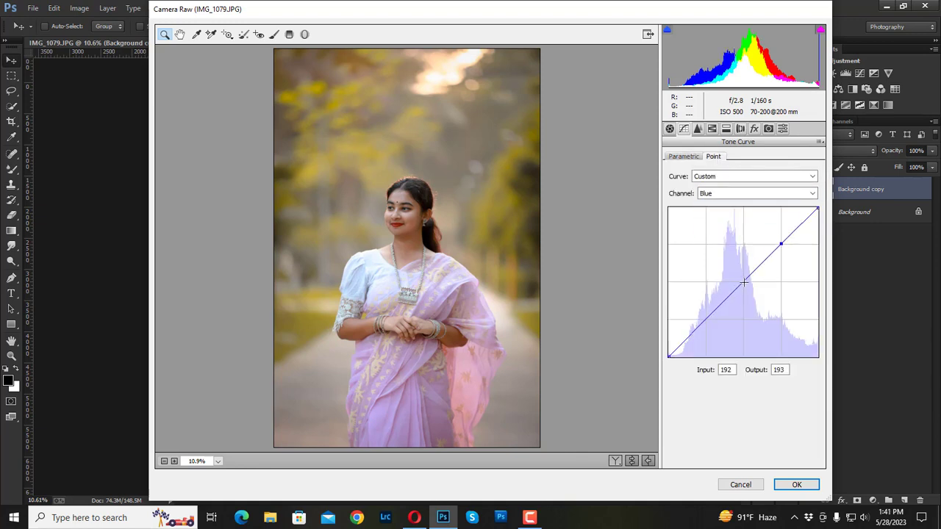
click(744, 282)
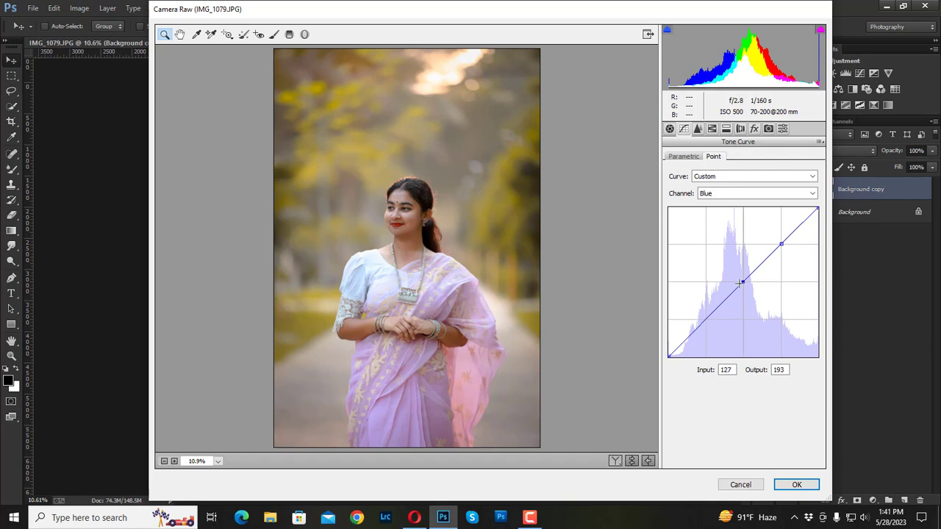
click(705, 319)
mouse_move(783, 244)
mouse_down()
mouse_move(791, 251)
mouse_move(782, 242)
mouse_up()
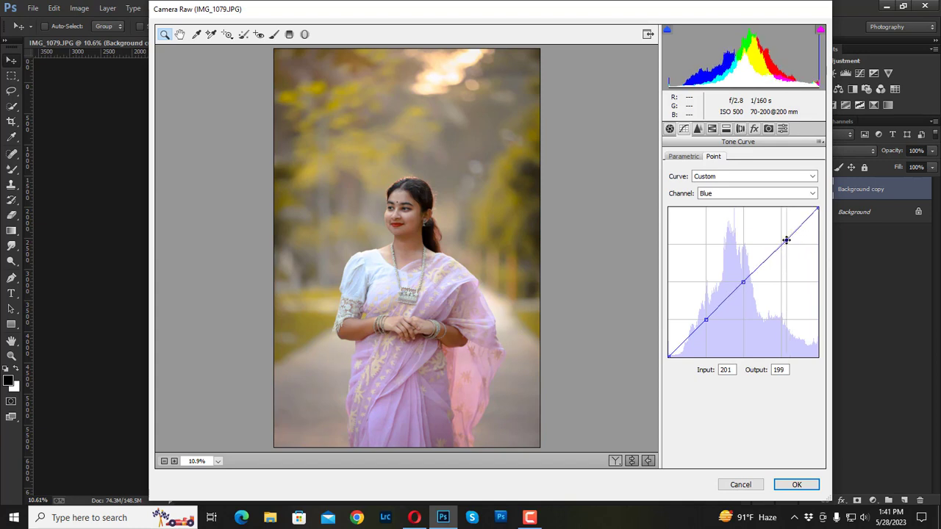
mouse_move(744, 283)
mouse_down()
mouse_move(739, 273)
mouse_move(746, 282)
mouse_up()
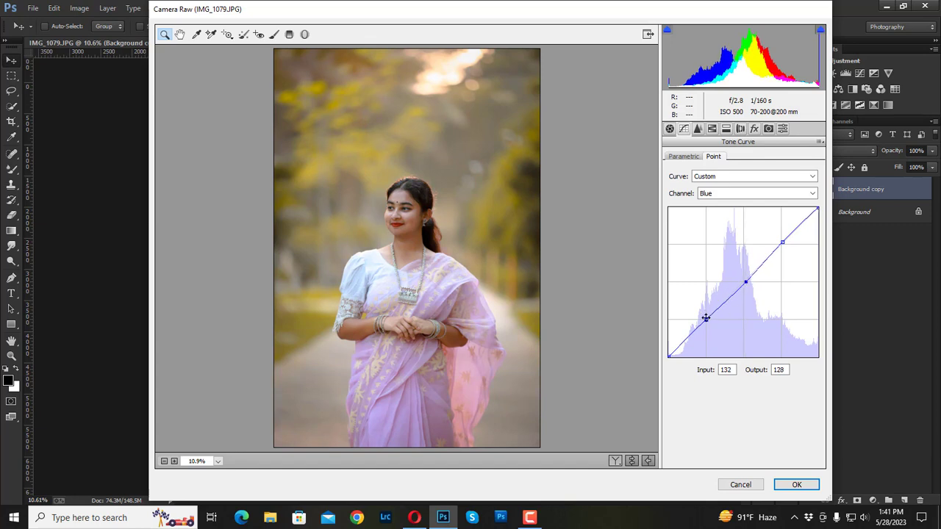
drag(705, 318, 706, 316)
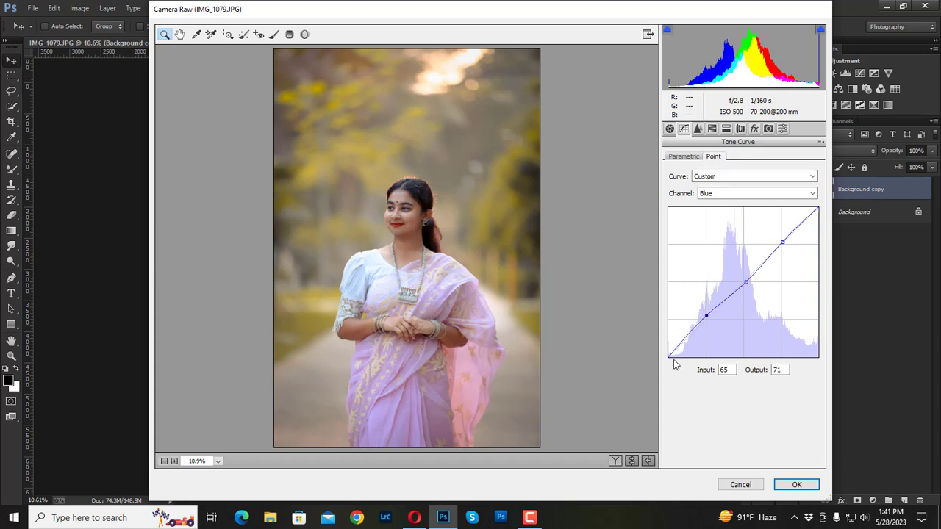
mouse_move(670, 355)
mouse_down()
mouse_move(666, 328)
mouse_move(659, 357)
mouse_move(658, 317)
mouse_move(653, 364)
mouse_move(652, 316)
mouse_move(625, 378)
mouse_up()
Delete the Blue curve's points and add one lifted highlight point.
key(Delete)
key(Delete)
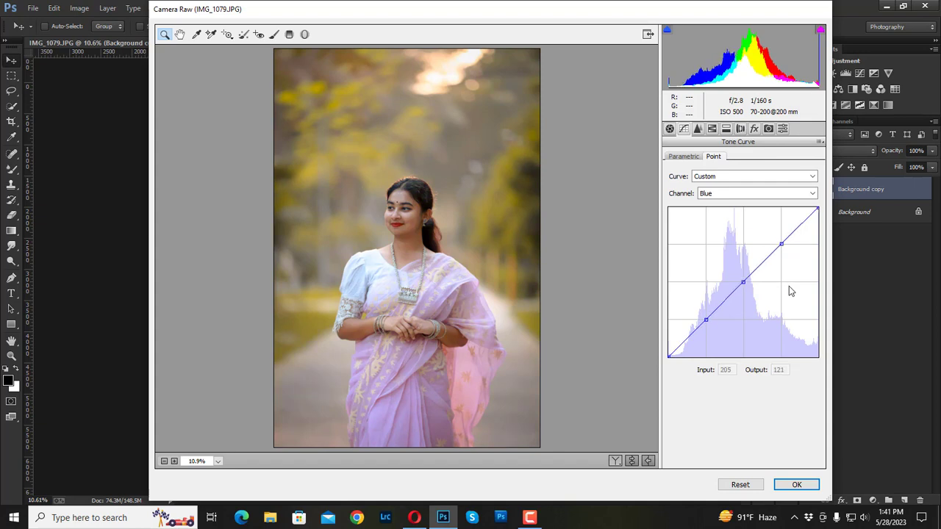
key(Delete)
click(811, 194)
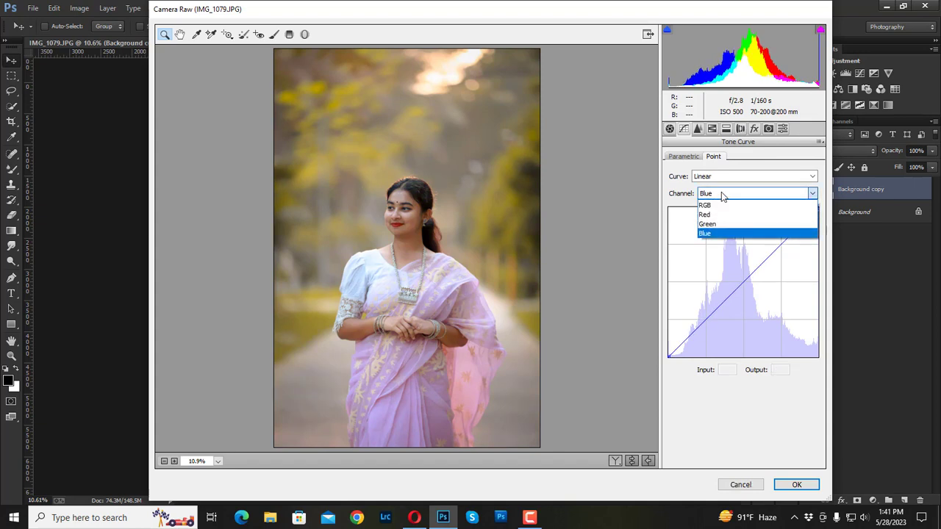
click(807, 232)
mouse_move(806, 220)
mouse_down()
mouse_move(805, 208)
mouse_move(842, 209)
mouse_move(825, 211)
mouse_up()
Adjust the Green curve's shadow endpoint and set the Red top point to Output 253.
click(750, 194)
click(721, 224)
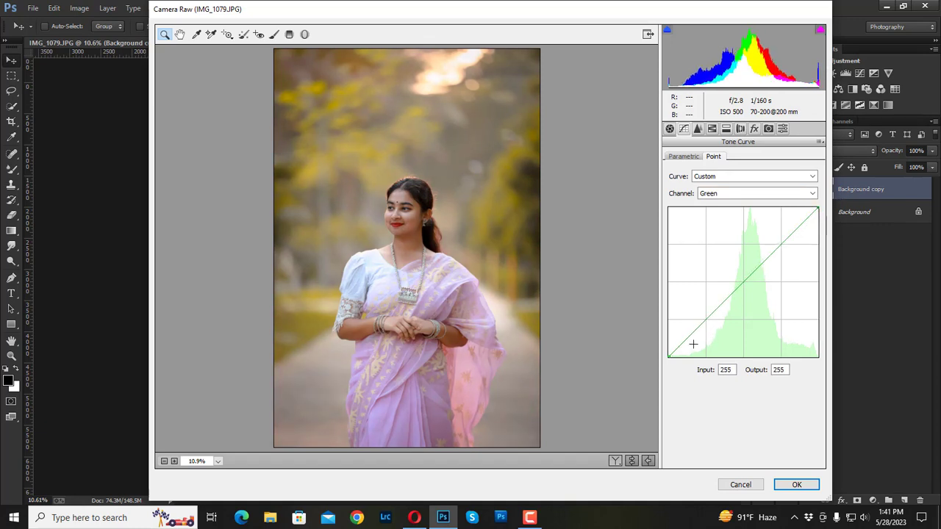
drag(668, 356, 665, 361)
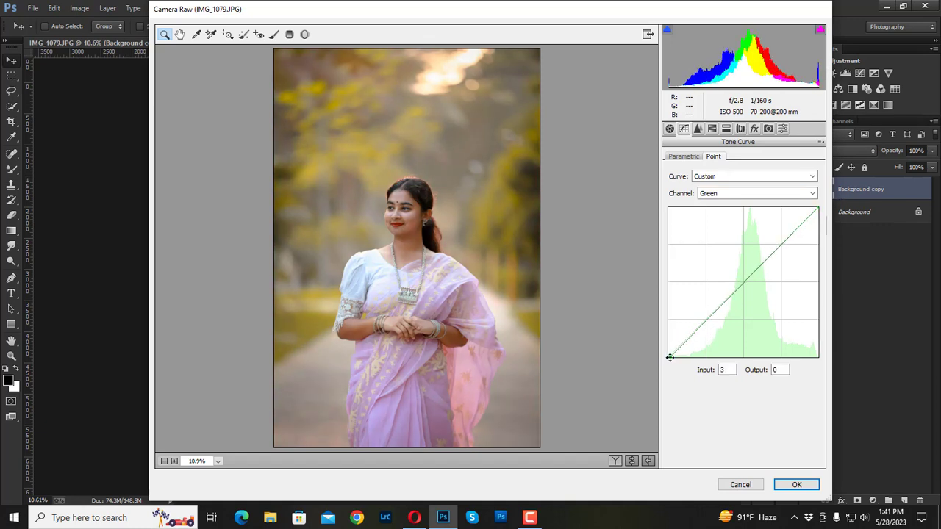
click(706, 194)
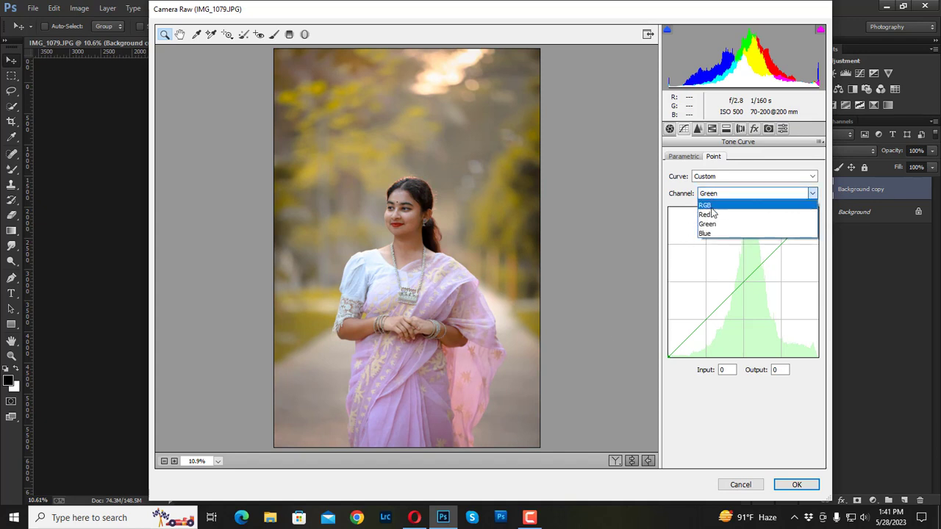
click(711, 215)
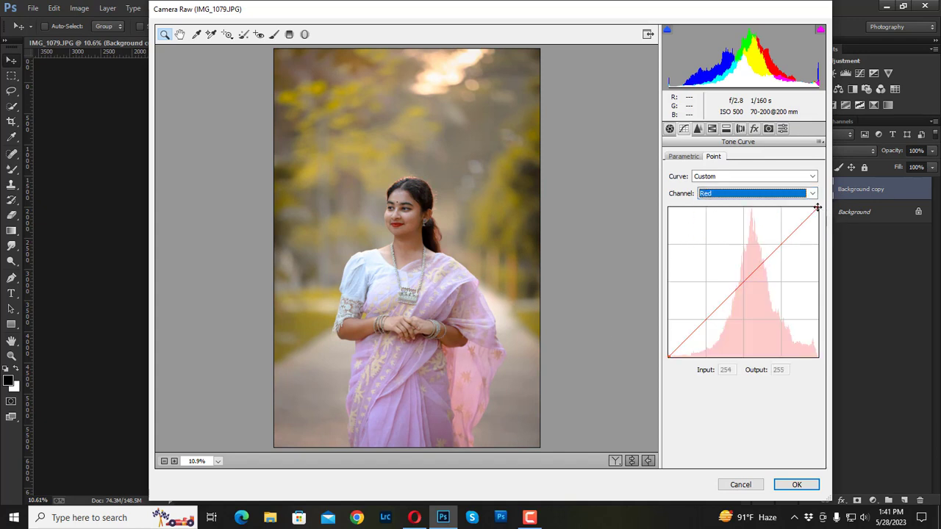
drag(818, 209, 836, 210)
key(Down)
key(Down)
key(Down)
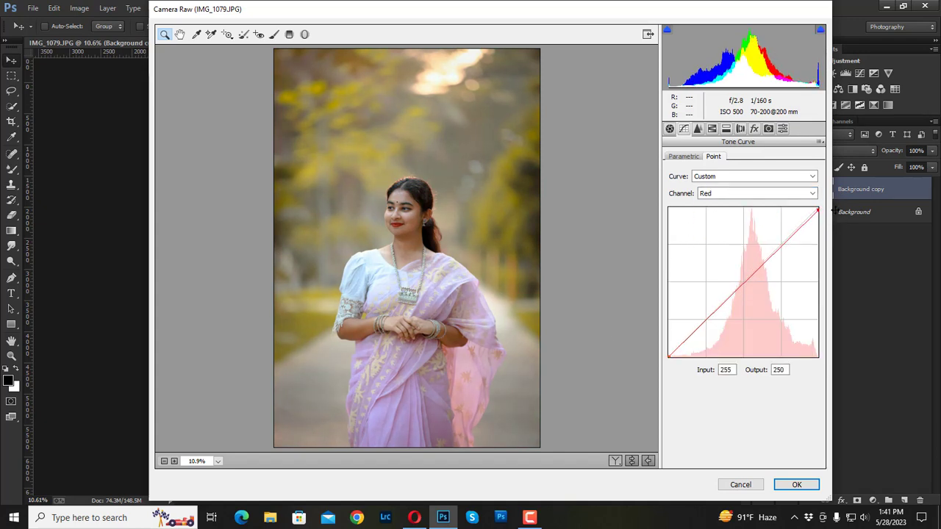
key(Up)
key(Up)
key(Up)
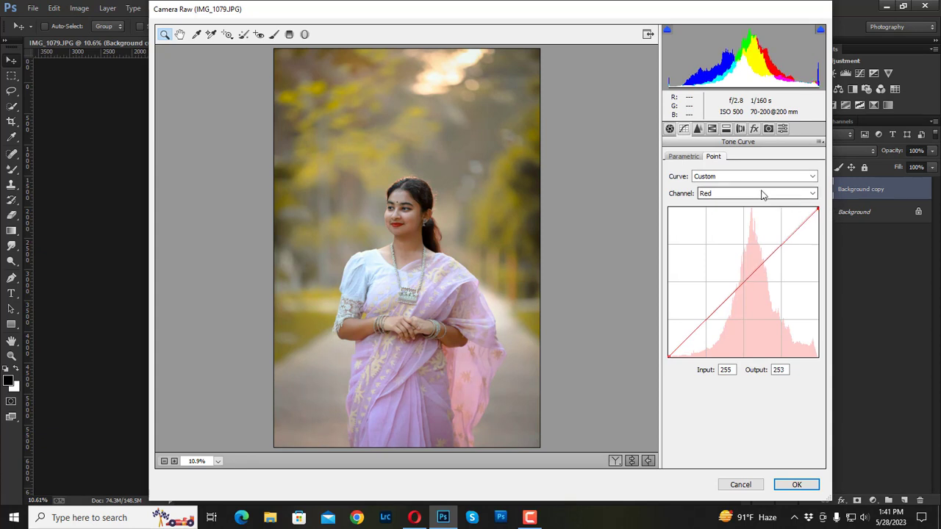
Shift the Basic Tint toward magenta and adjust overall Saturation.
click(670, 129)
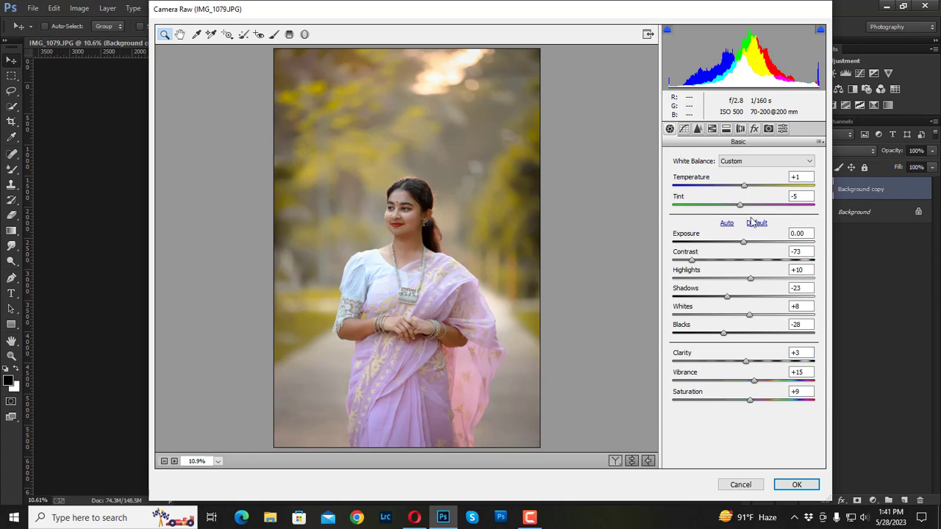
mouse_move(739, 205)
mouse_down()
mouse_move(756, 209)
mouse_move(739, 206)
mouse_up()
mouse_move(749, 404)
mouse_down()
mouse_move(769, 394)
mouse_move(736, 396)
mouse_move(748, 399)
mouse_up()
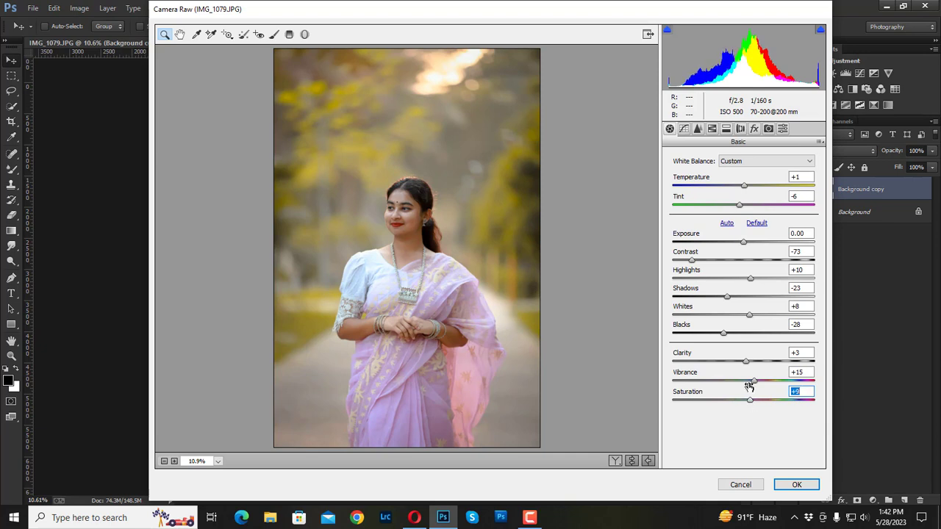
Raise the HSL Oranges Luminance to +23.
click(712, 130)
mouse_move(751, 232)
mouse_down()
mouse_move(759, 233)
mouse_move(725, 230)
mouse_move(801, 248)
mouse_move(768, 249)
mouse_up()
click(703, 177)
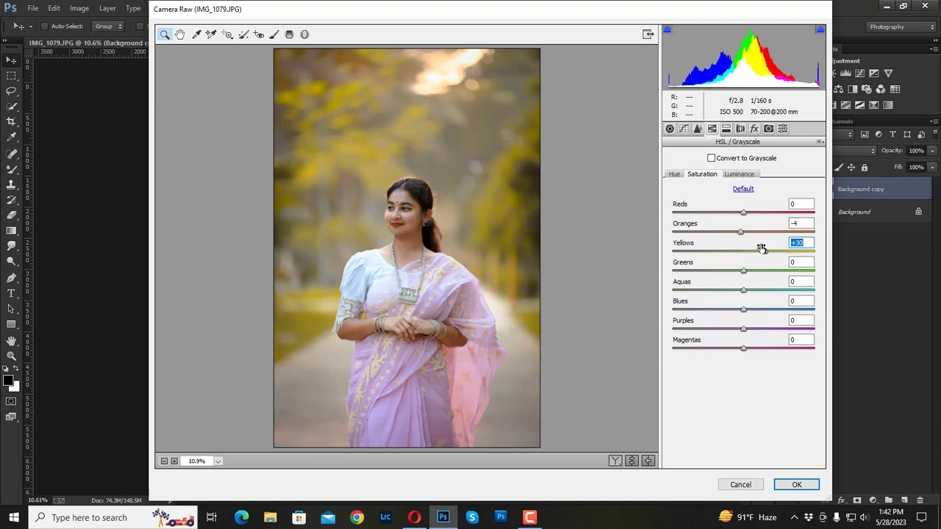
Set HSL Hue Yellows -7 and Oranges +4, resetting Aquas to 0.
click(675, 174)
mouse_move(740, 251)
mouse_down()
mouse_move(754, 249)
mouse_move(731, 250)
mouse_move(763, 254)
mouse_move(736, 252)
mouse_up()
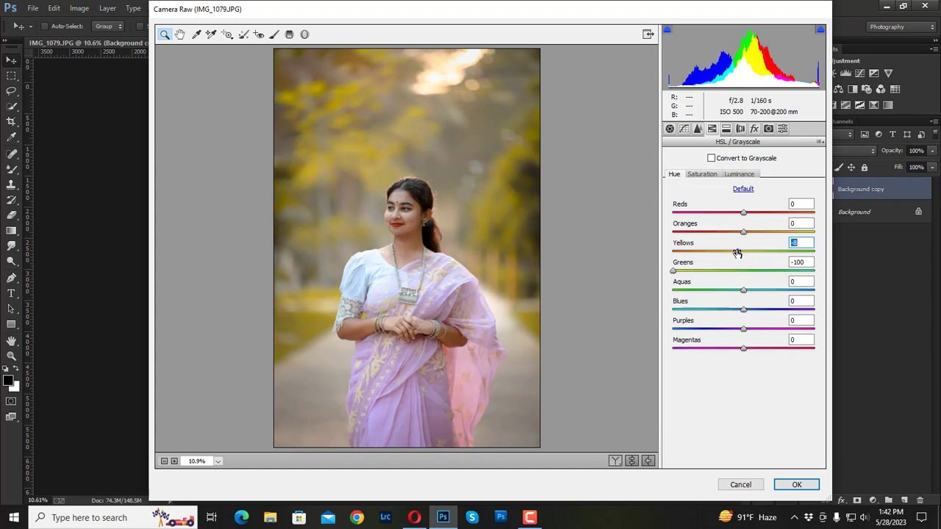
mouse_move(744, 291)
mouse_down()
mouse_move(763, 290)
mouse_move(747, 297)
mouse_up()
double_click(744, 290)
mouse_move(744, 232)
mouse_down()
mouse_move(760, 234)
mouse_move(721, 233)
mouse_move(782, 234)
mouse_move(703, 235)
mouse_move(763, 243)
mouse_move(745, 241)
mouse_move(775, 216)
mouse_move(680, 213)
mouse_move(746, 224)
mouse_up()
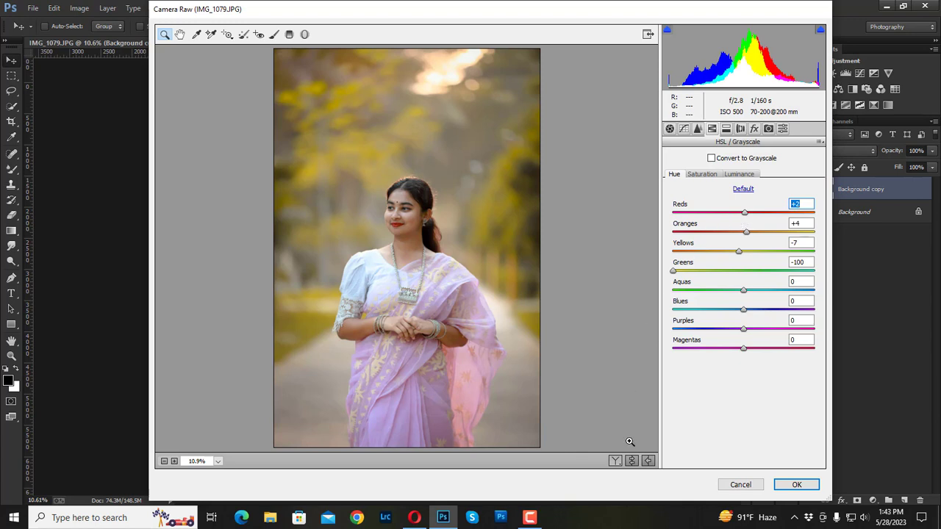
Compare Before/After, then zoom to 100% on the face and back out.
click(614, 462)
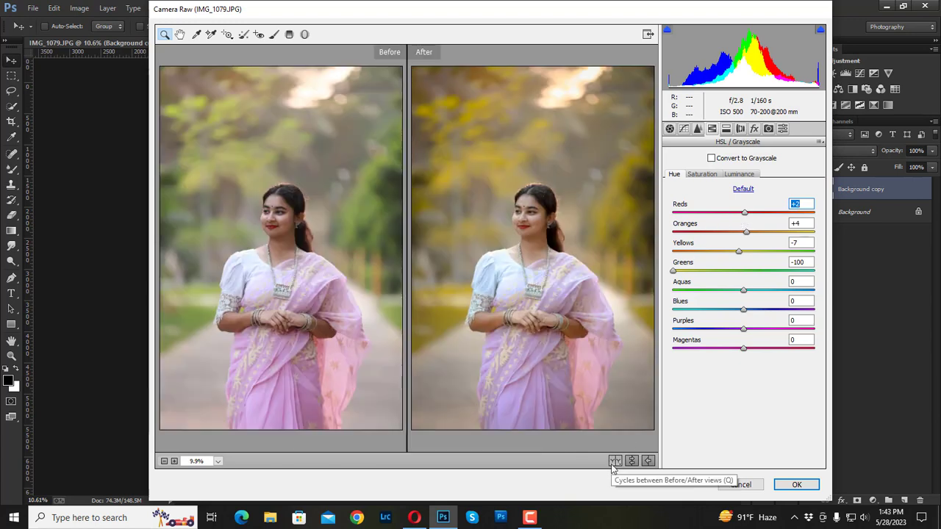
click(613, 465)
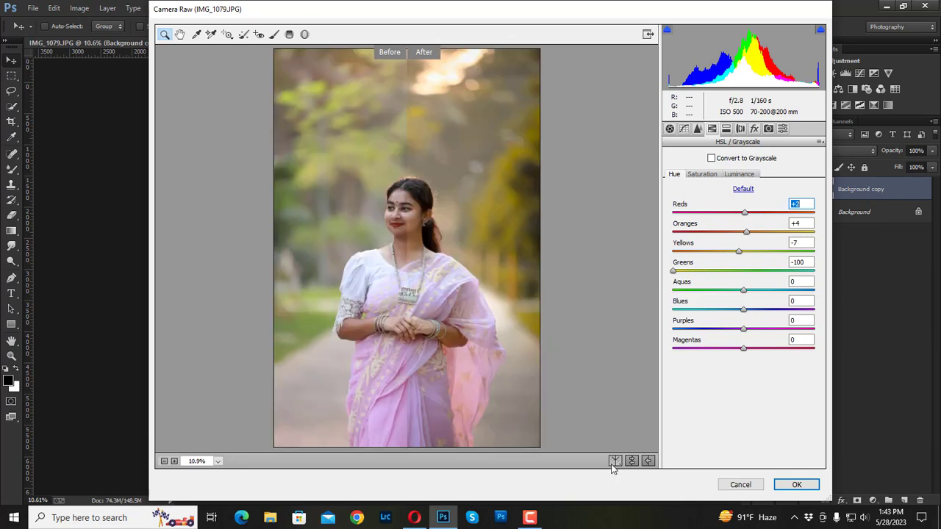
click(614, 461)
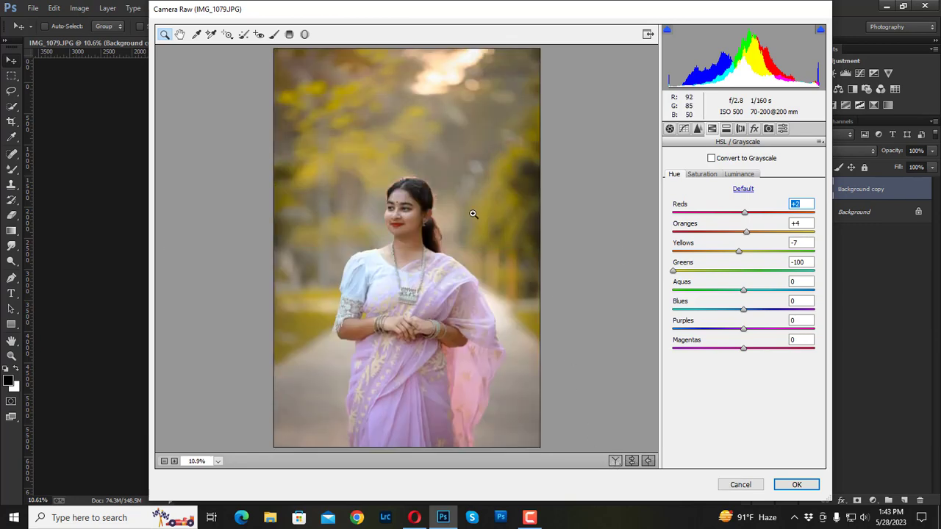
click(410, 216)
click(411, 252)
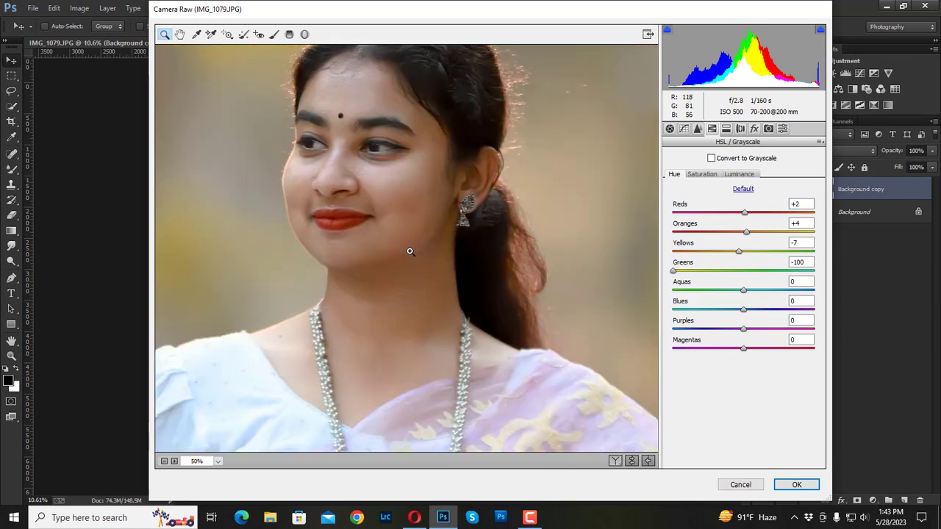
click(410, 251)
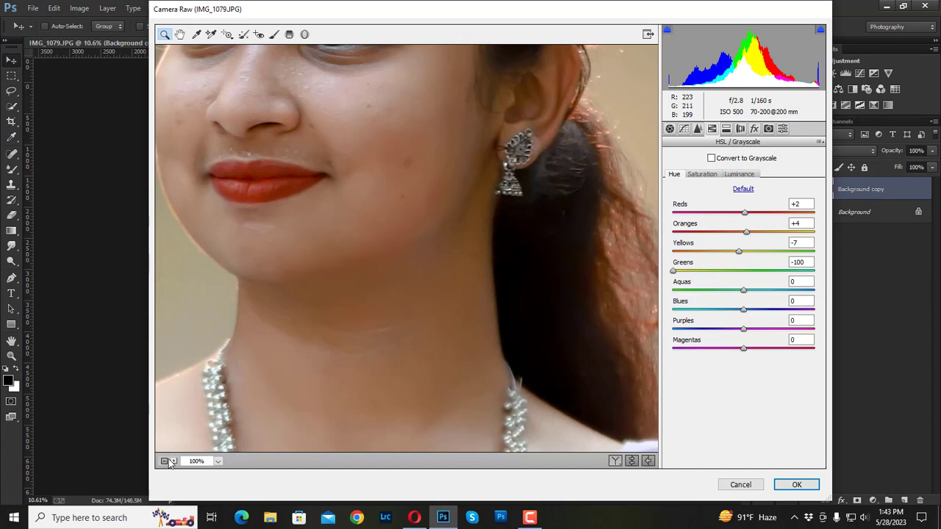
click(165, 462)
click(165, 462)
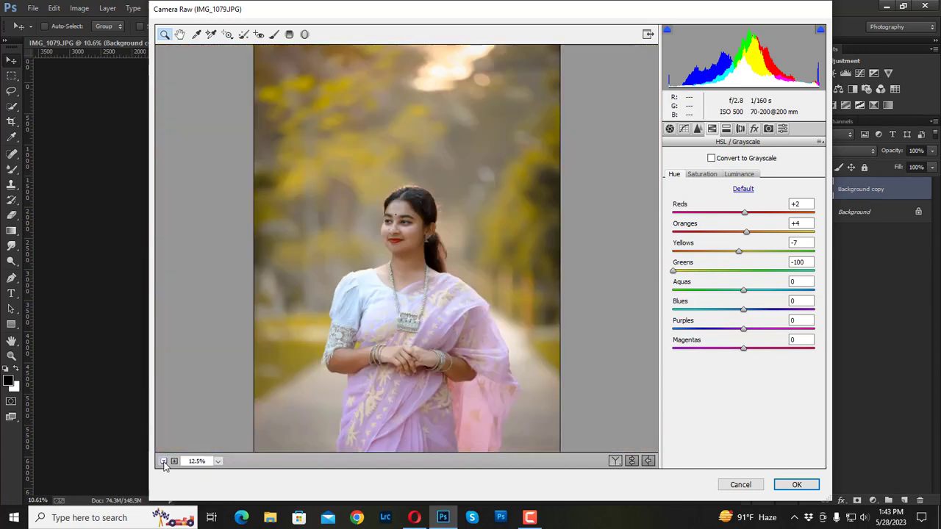
click(164, 461)
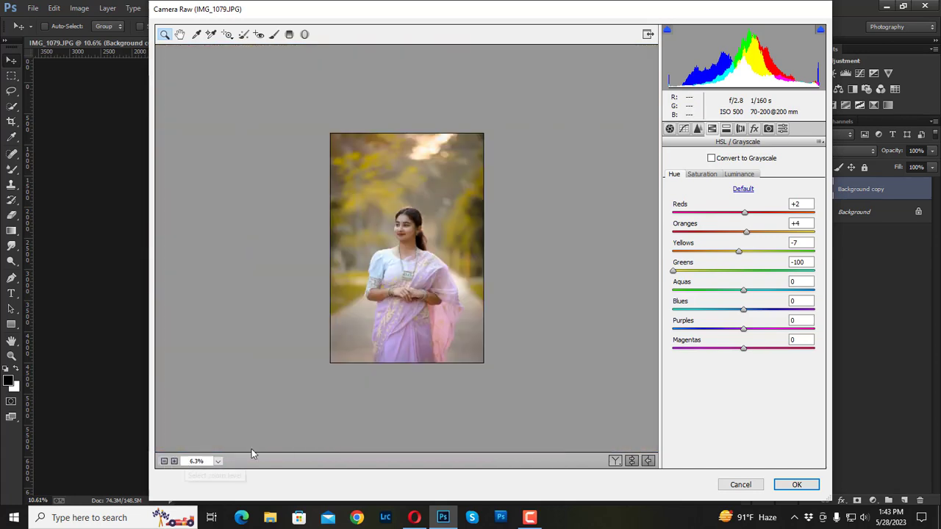
click(410, 327)
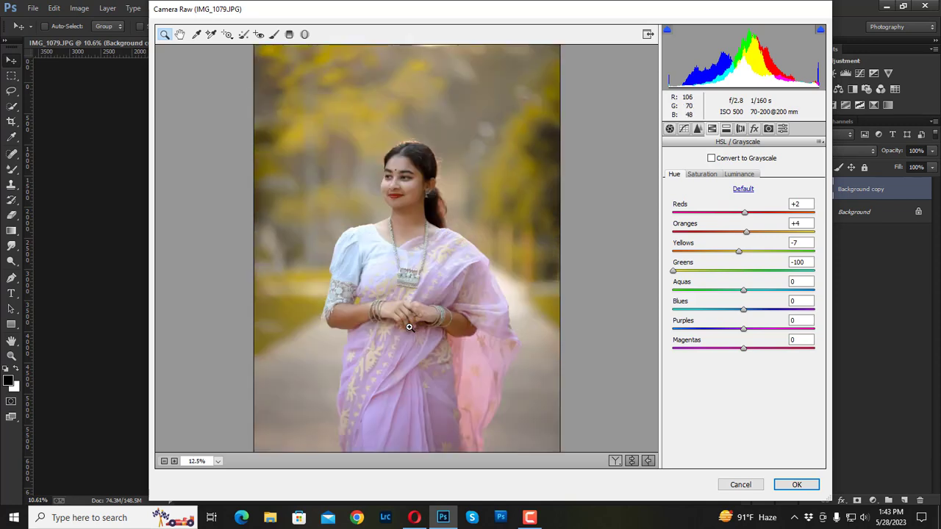
Cycle through the side-by-side, split and top/bottom Before/After views back to single preview.
click(615, 461)
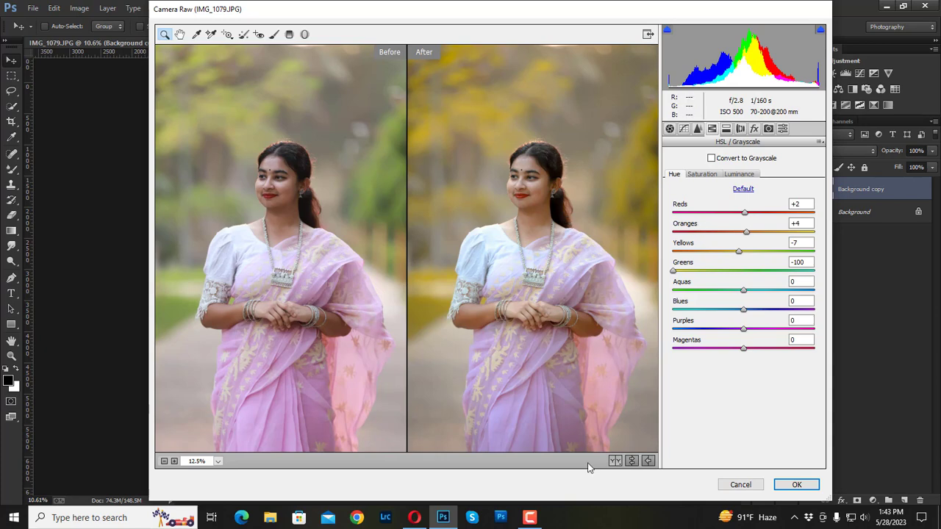
click(615, 461)
click(615, 461)
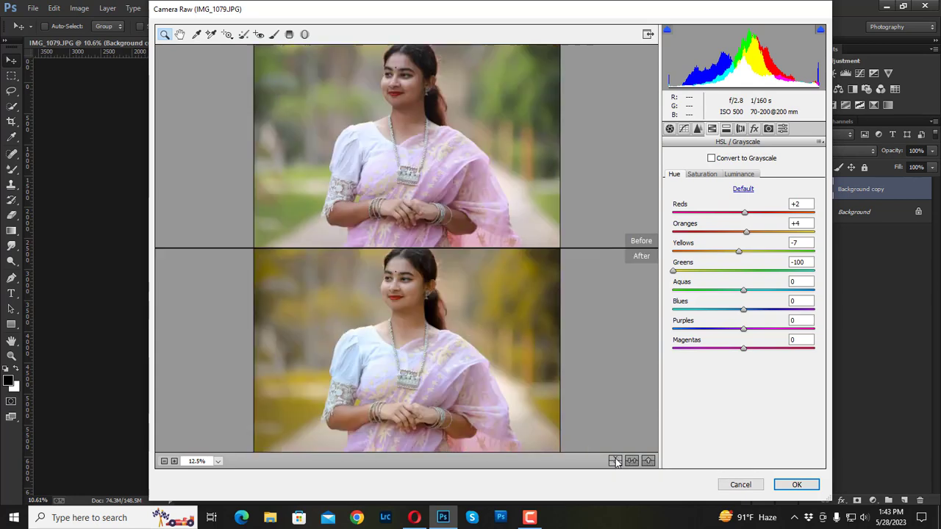
click(616, 461)
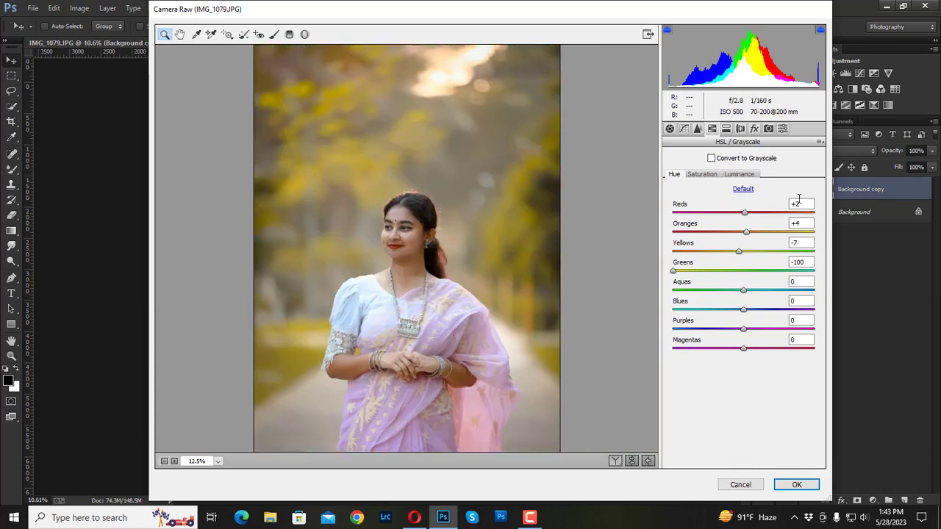
In Camera Calibration, set Blue Primary saturation to +61 and Red Primary saturation to -1.
click(768, 129)
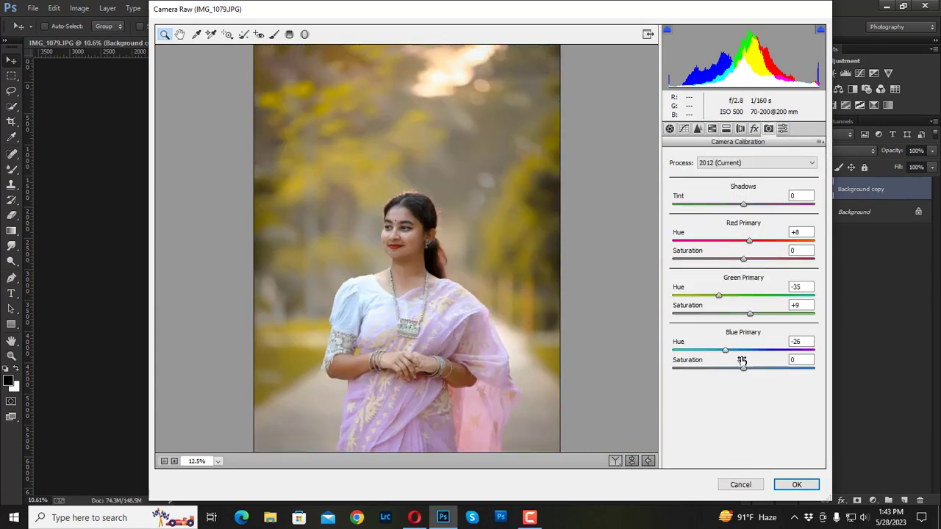
drag(743, 367, 777, 364)
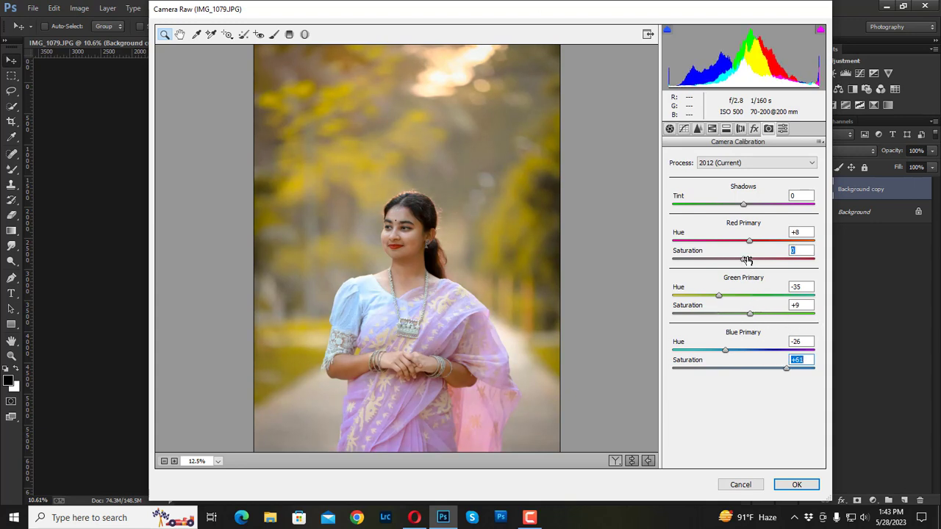
mouse_move(747, 259)
mouse_down()
mouse_move(767, 261)
mouse_move(715, 261)
mouse_move(744, 263)
mouse_up()
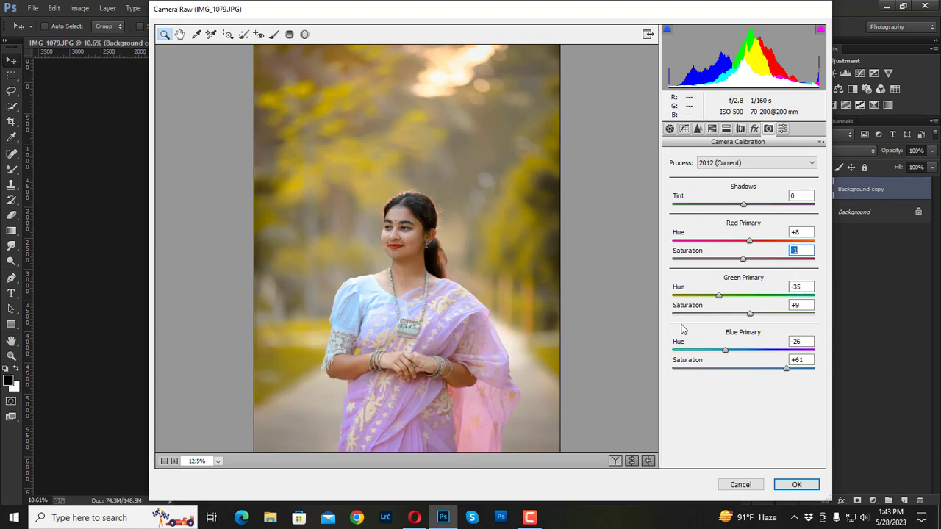
click(820, 141)
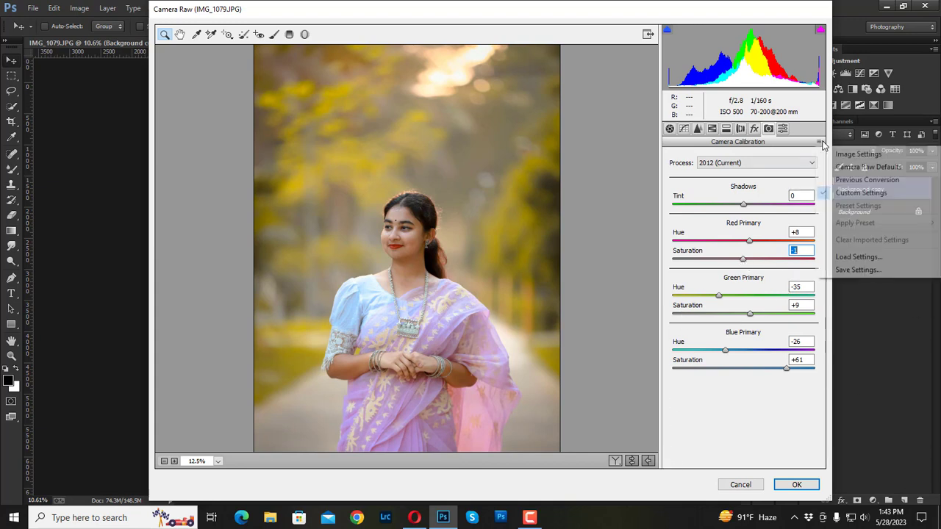
Save all Camera Raw settings as the 'yesllow p' preset on the Desktop and apply the filter.
click(854, 270)
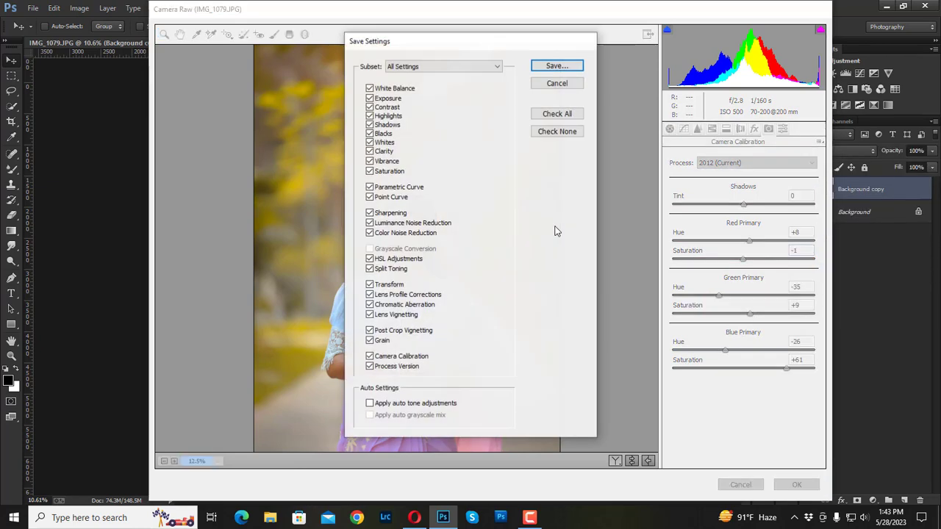
click(537, 69)
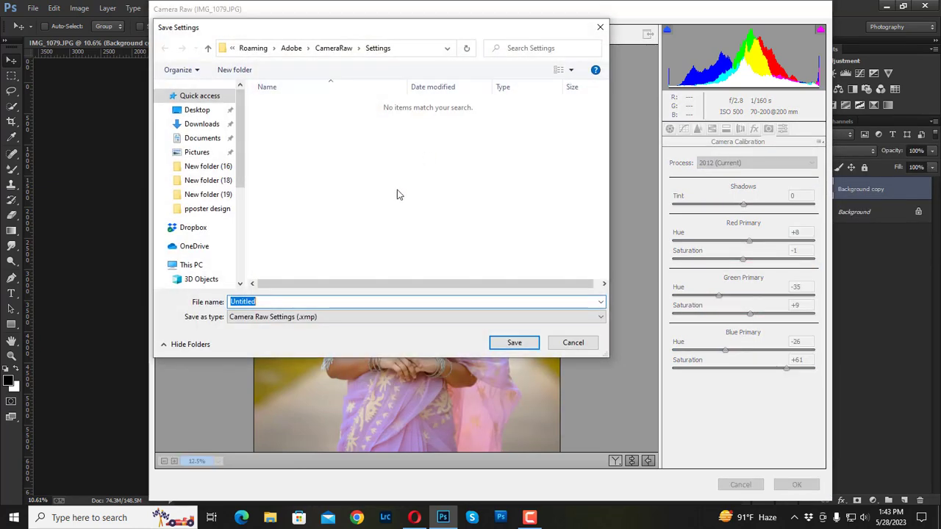
text(y)
text(esllo)
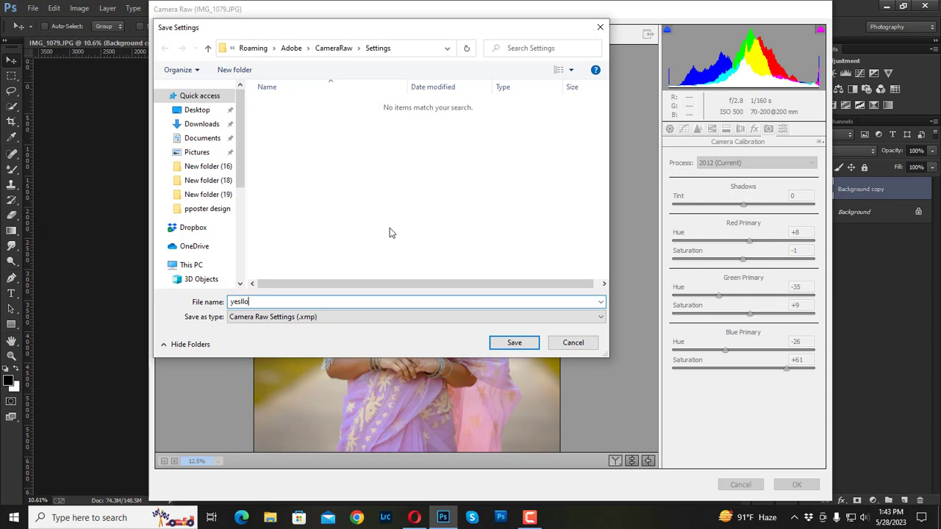
text(w preset amit editz)
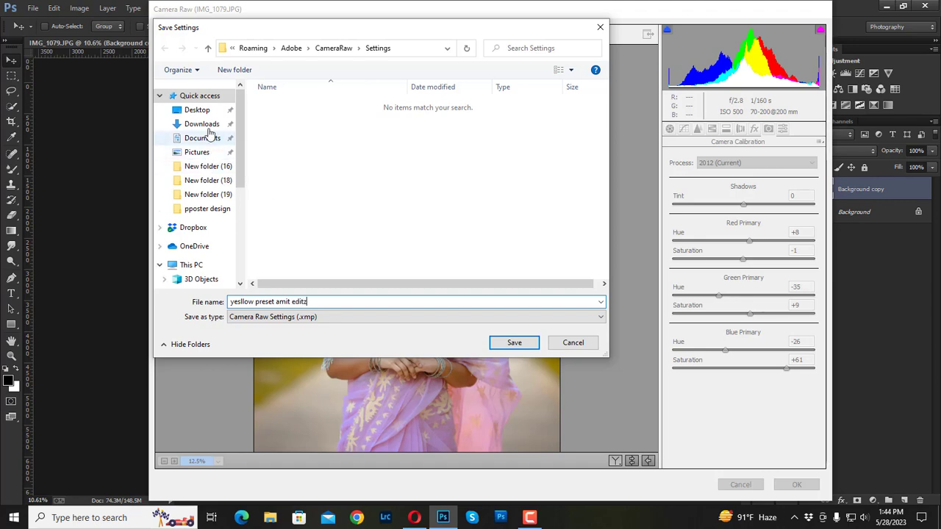
click(197, 109)
click(507, 343)
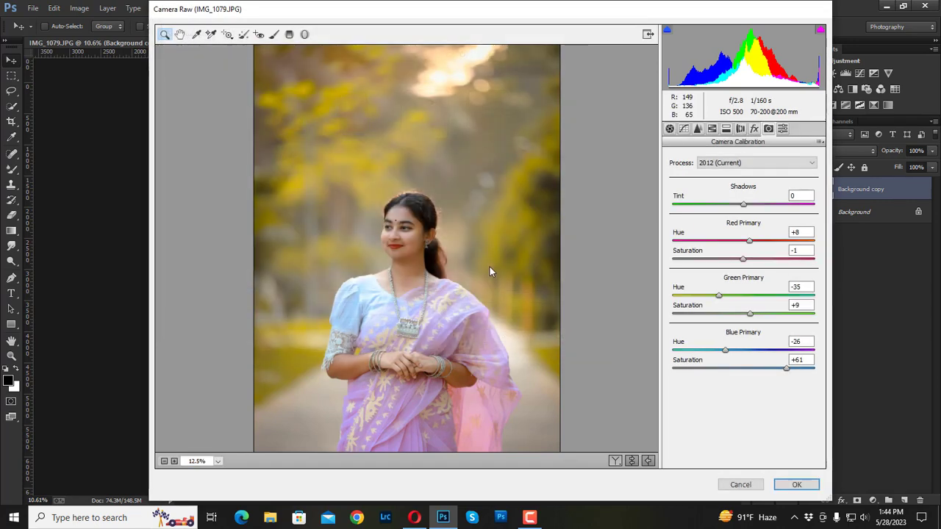
click(796, 485)
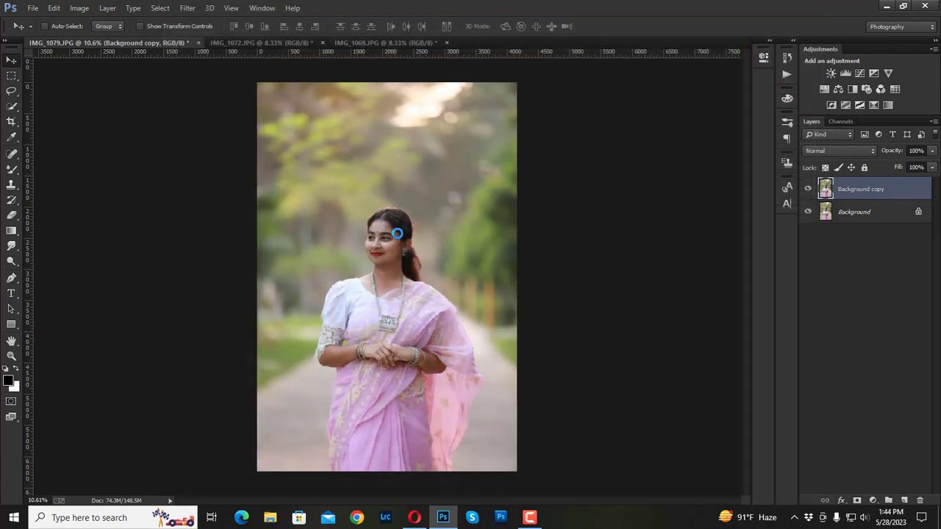
Toggle the edited layer's visibility to compare IMG_1079 with its original.
scroll(397, 234, up, 3)
scroll(398, 235, up, 2)
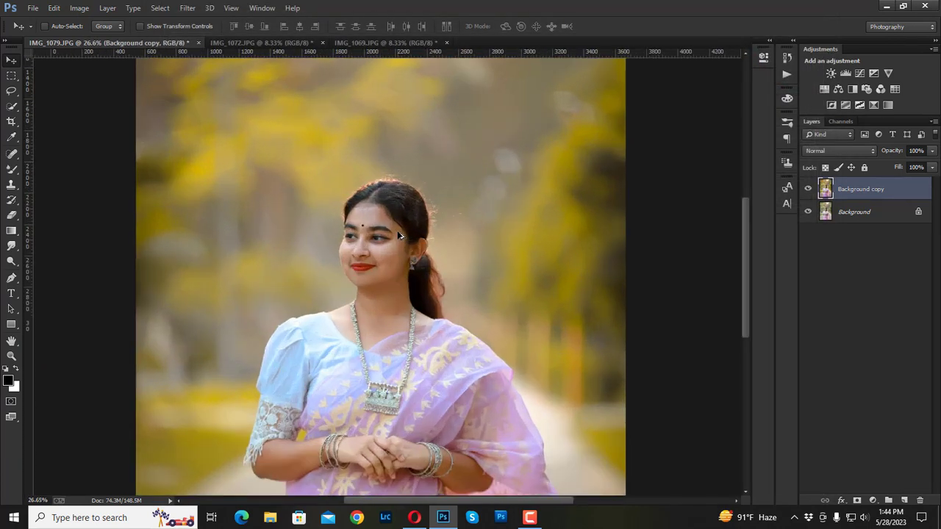
scroll(504, 233, down, 2)
scroll(507, 233, down, 2)
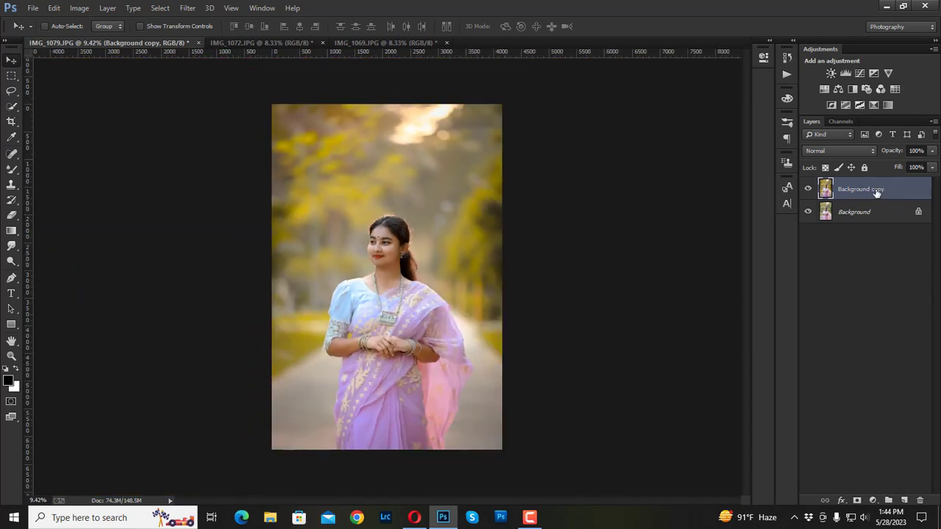
click(808, 189)
Switch to the IMG_1072 photo and duplicate its Background layer.
click(249, 44)
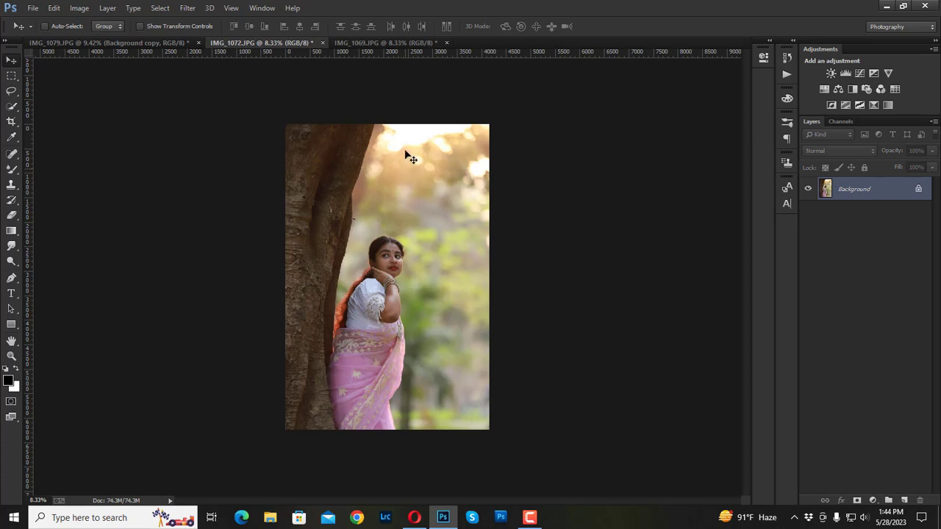
drag(849, 193, 905, 500)
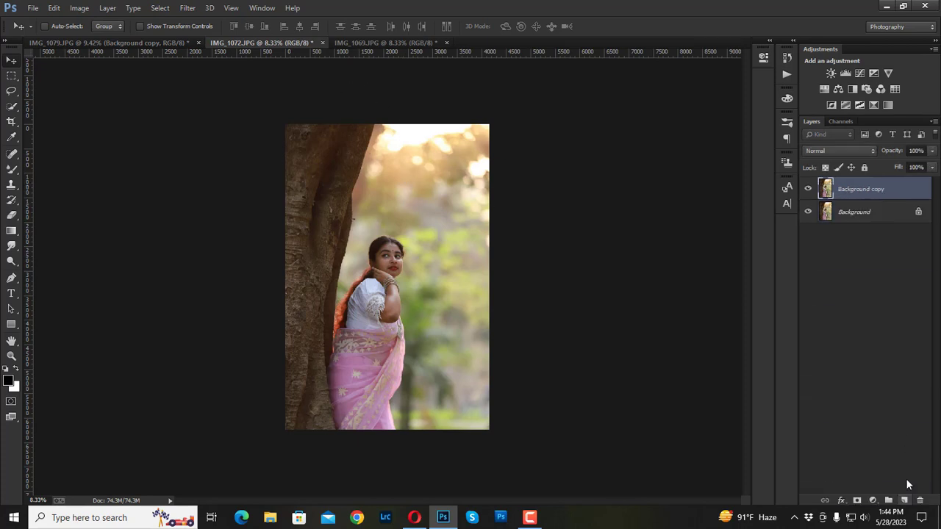
click(188, 8)
Load the yellow .xmp preset from the Desktop into Camera Raw on IMG_1072's copy and apply it.
click(224, 76)
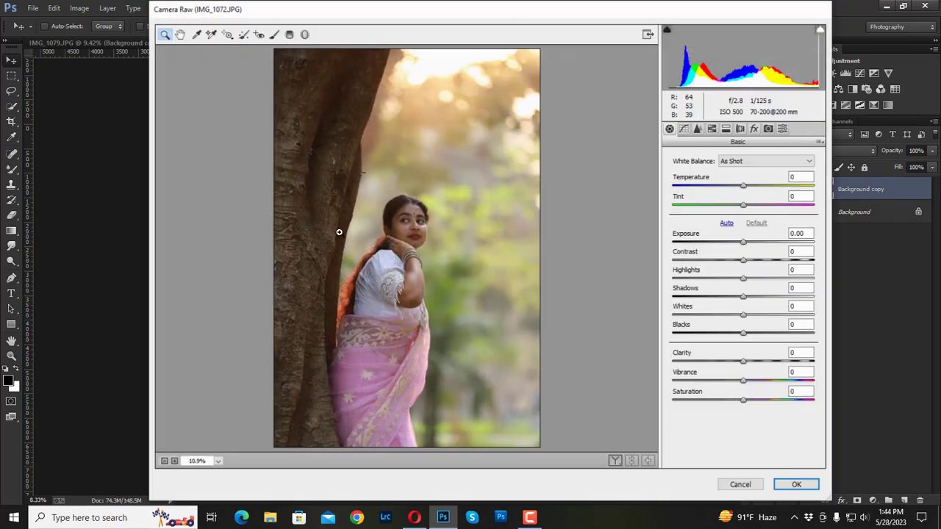
click(820, 142)
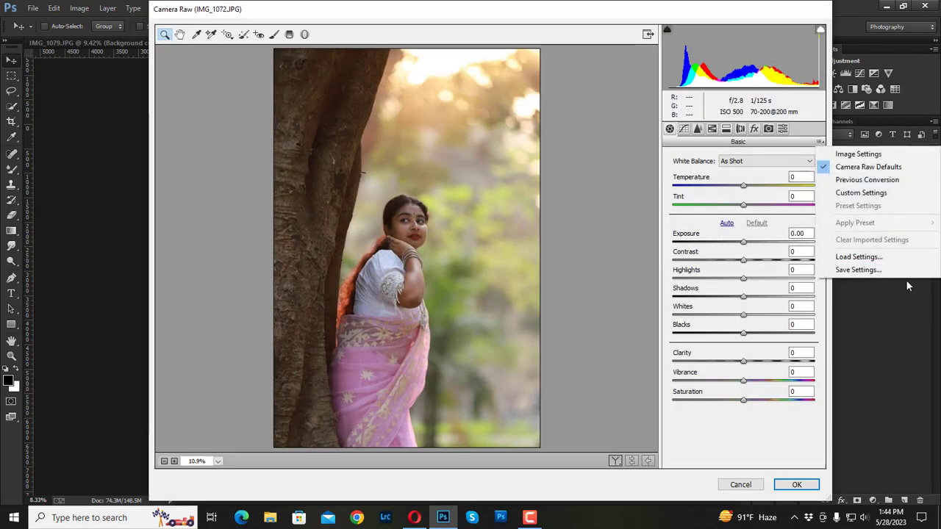
click(853, 257)
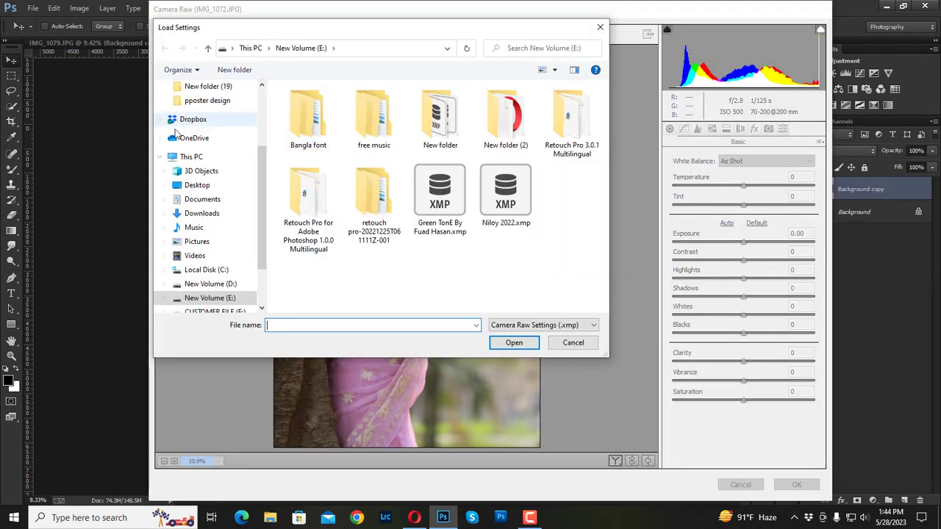
click(197, 185)
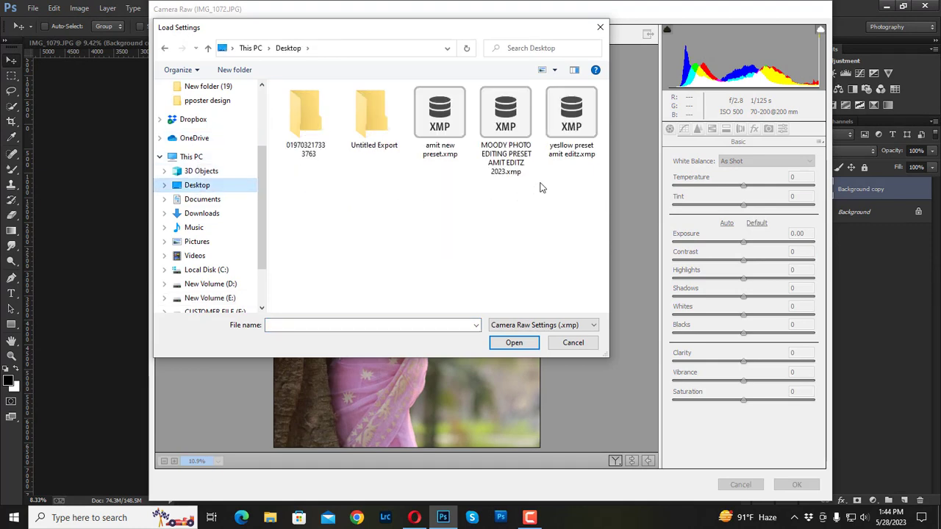
click(572, 129)
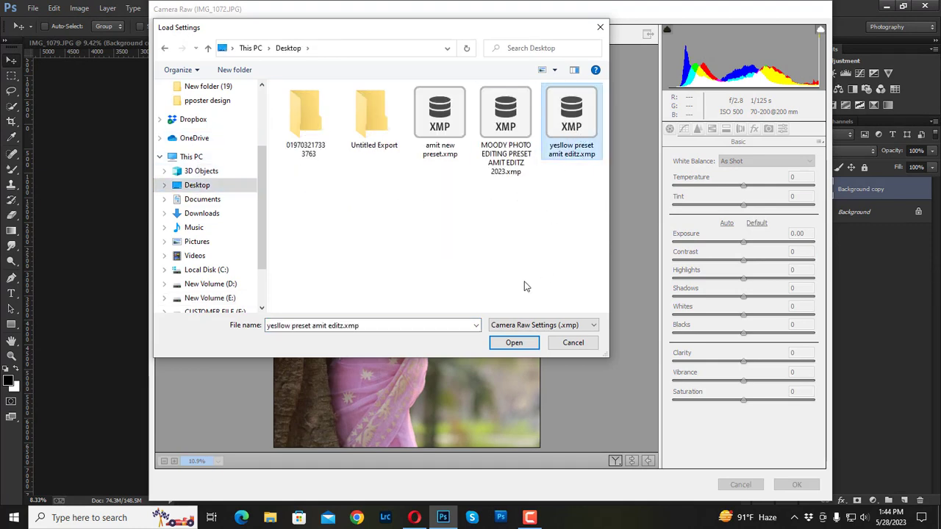
click(513, 343)
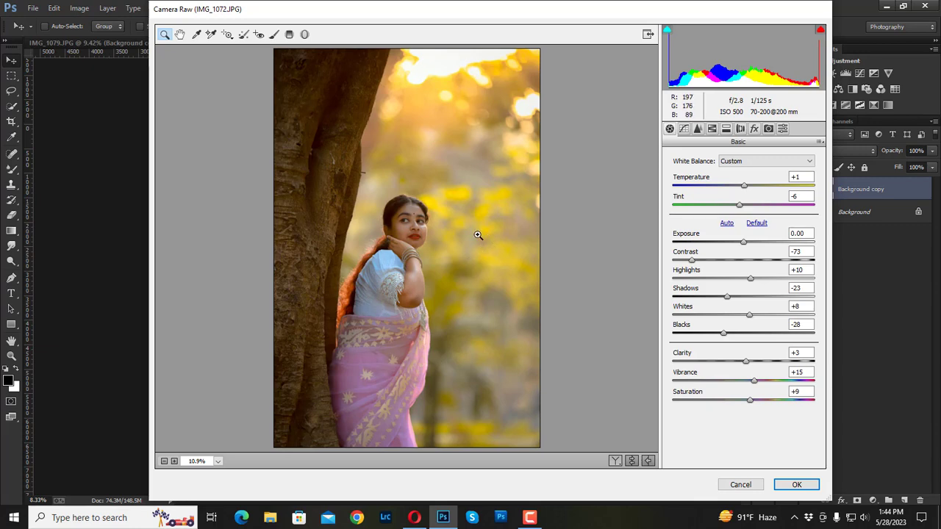
click(796, 484)
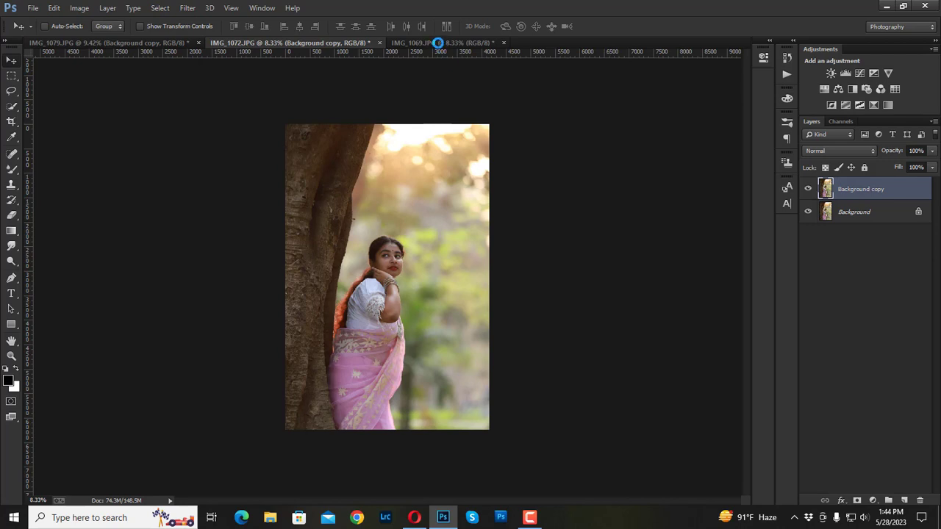
Switch to IMG_1069, duplicate its Background layer and launch the Camera Raw filter on the copy.
click(438, 42)
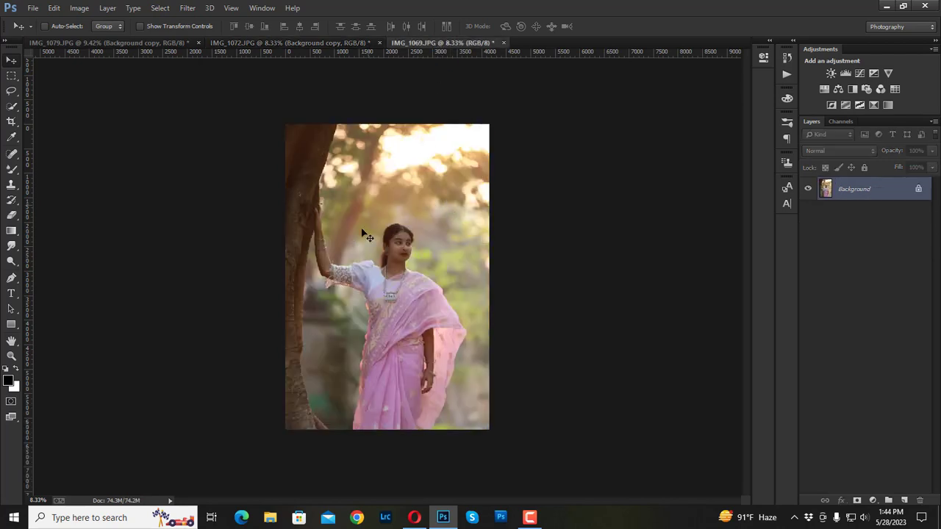
drag(837, 193, 904, 499)
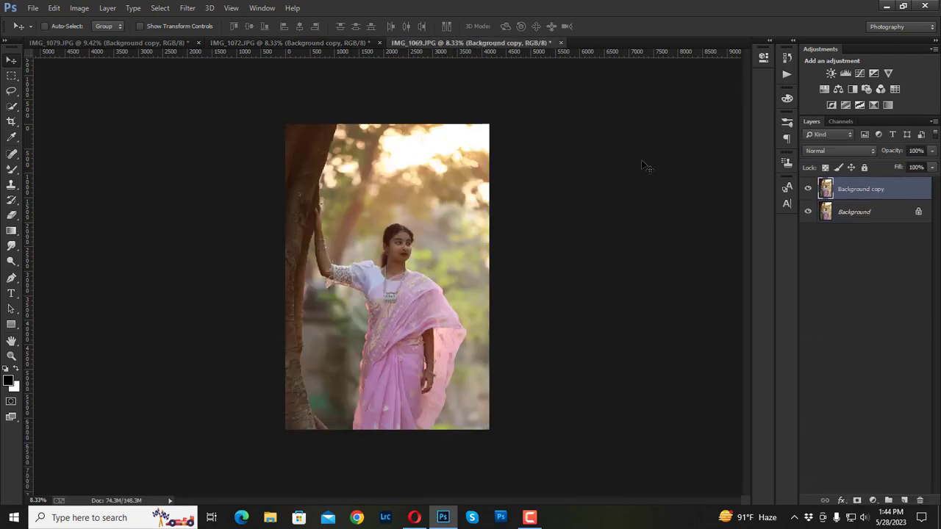
click(185, 8)
click(212, 78)
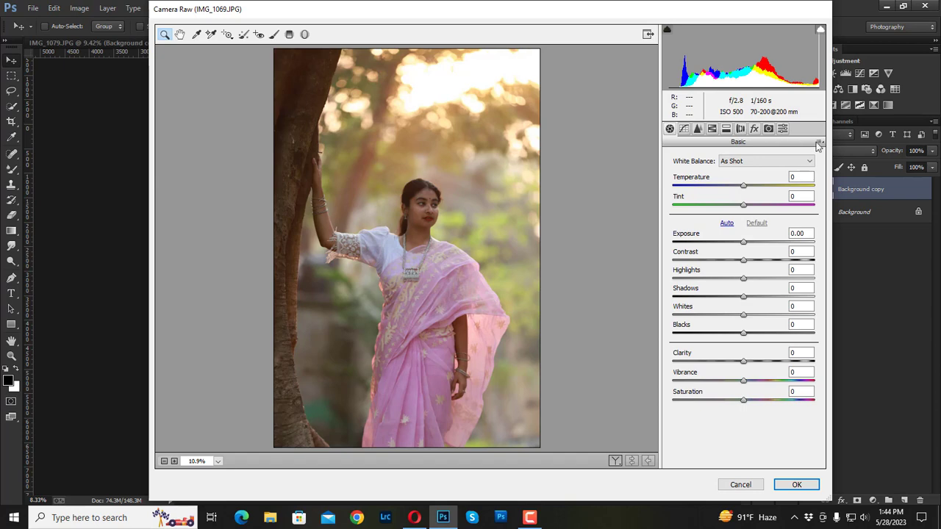
Load the saved yellow preset onto the IMG_1069 copy in Camera Raw.
click(820, 143)
click(853, 249)
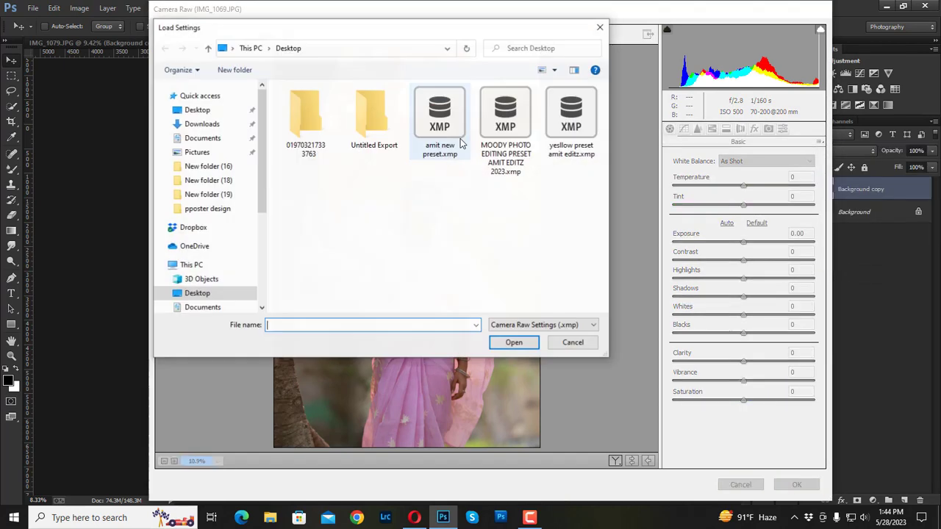
click(571, 114)
click(513, 343)
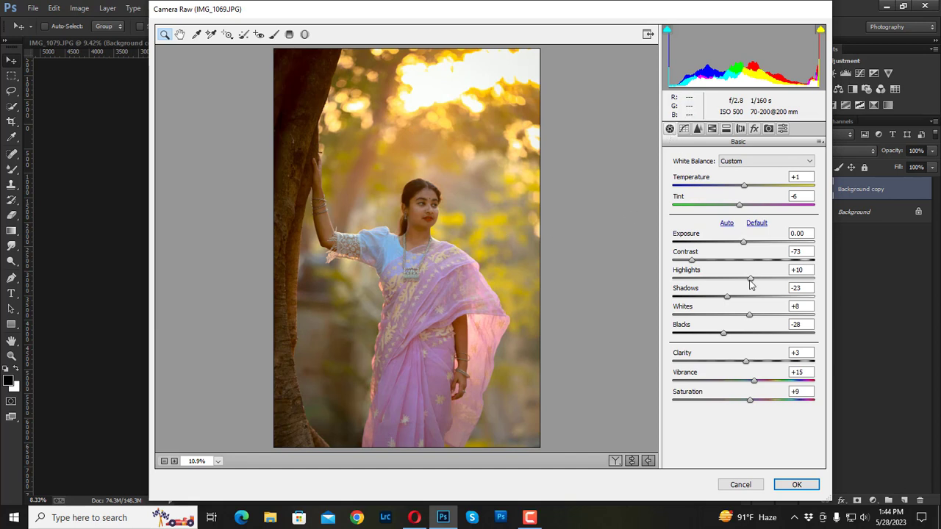
Adjust IMG_1069 to Shadows -28, Whites +42 and Oranges luminance +59, then apply the filter.
drag(728, 296, 773, 314)
drag(723, 333, 741, 336)
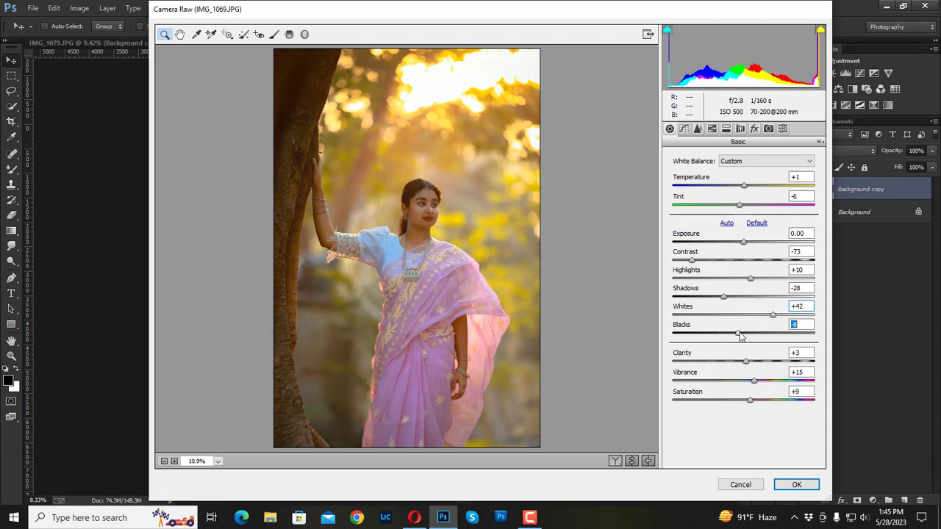
click(712, 128)
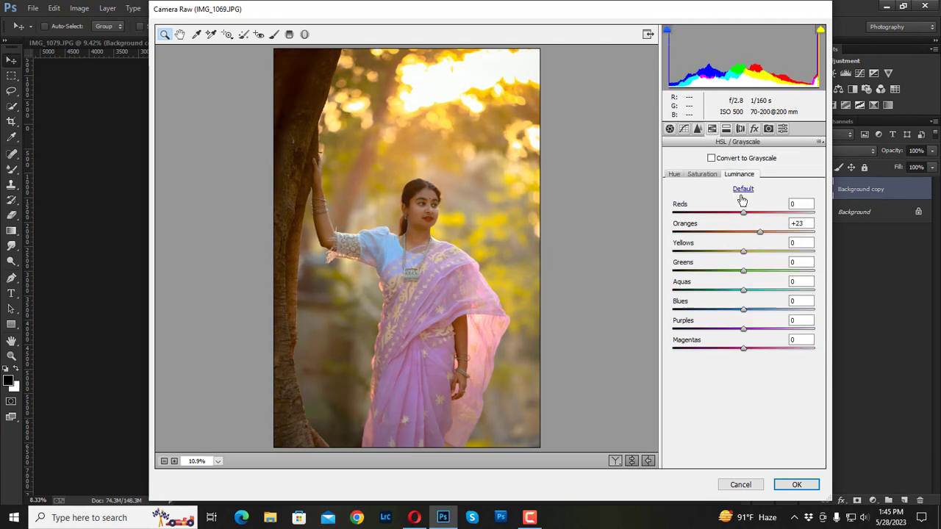
drag(763, 231, 774, 235)
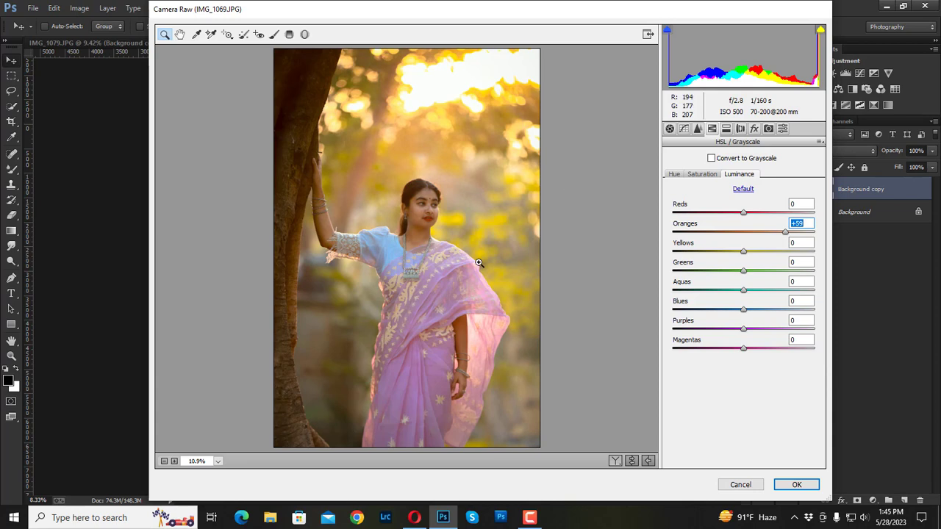
click(796, 485)
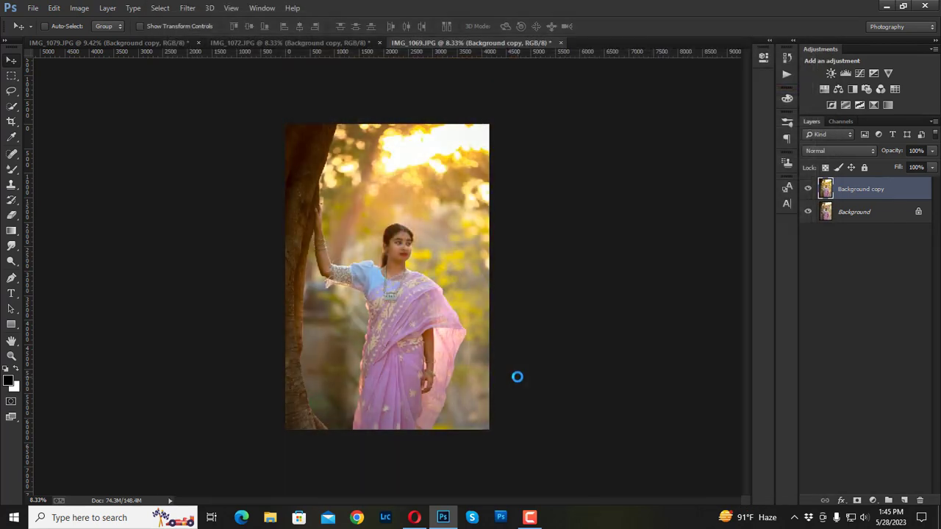
Toggle the Background copy visibility on IMG_1069 and IMG_1079 to compare each edit with its original.
click(808, 189)
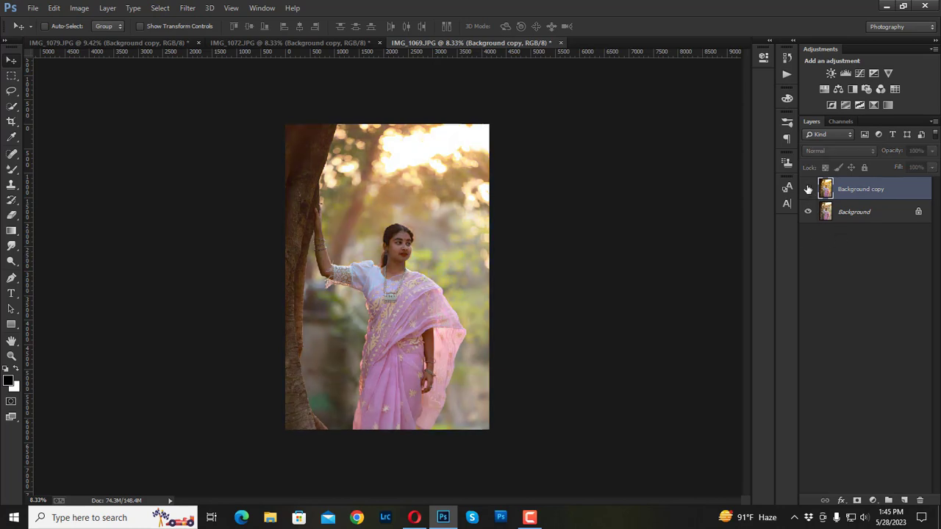
click(124, 43)
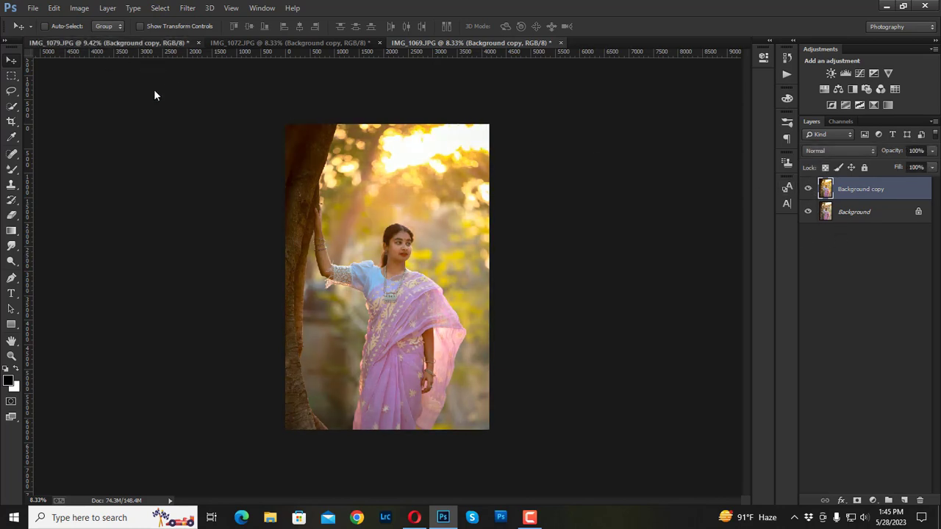
click(808, 190)
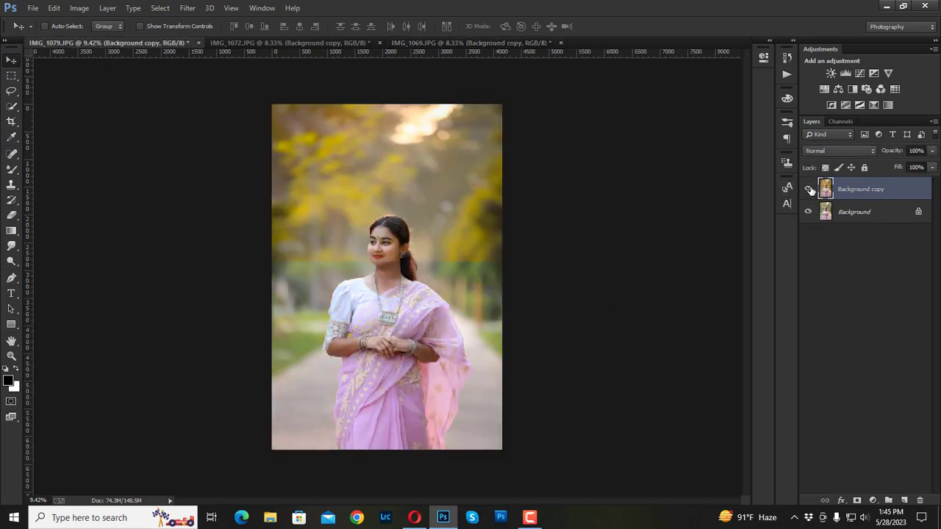
click(808, 189)
click(808, 190)
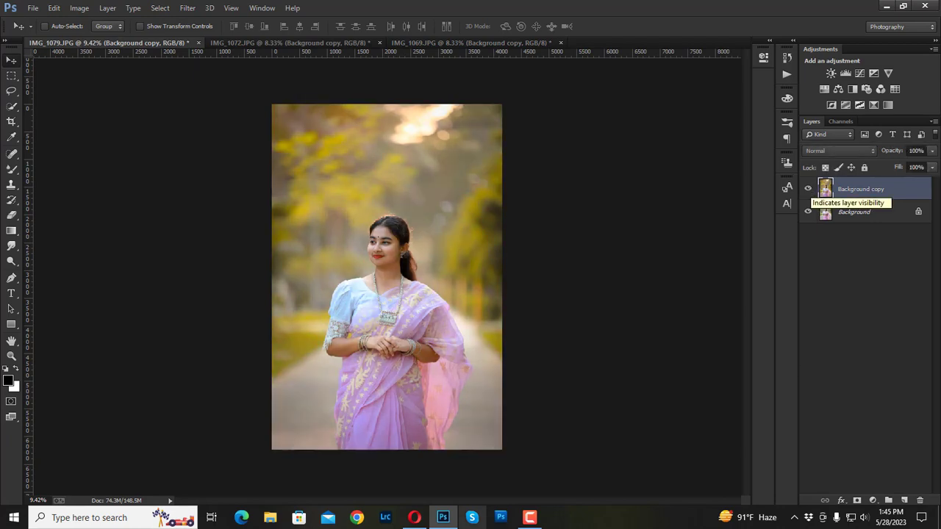